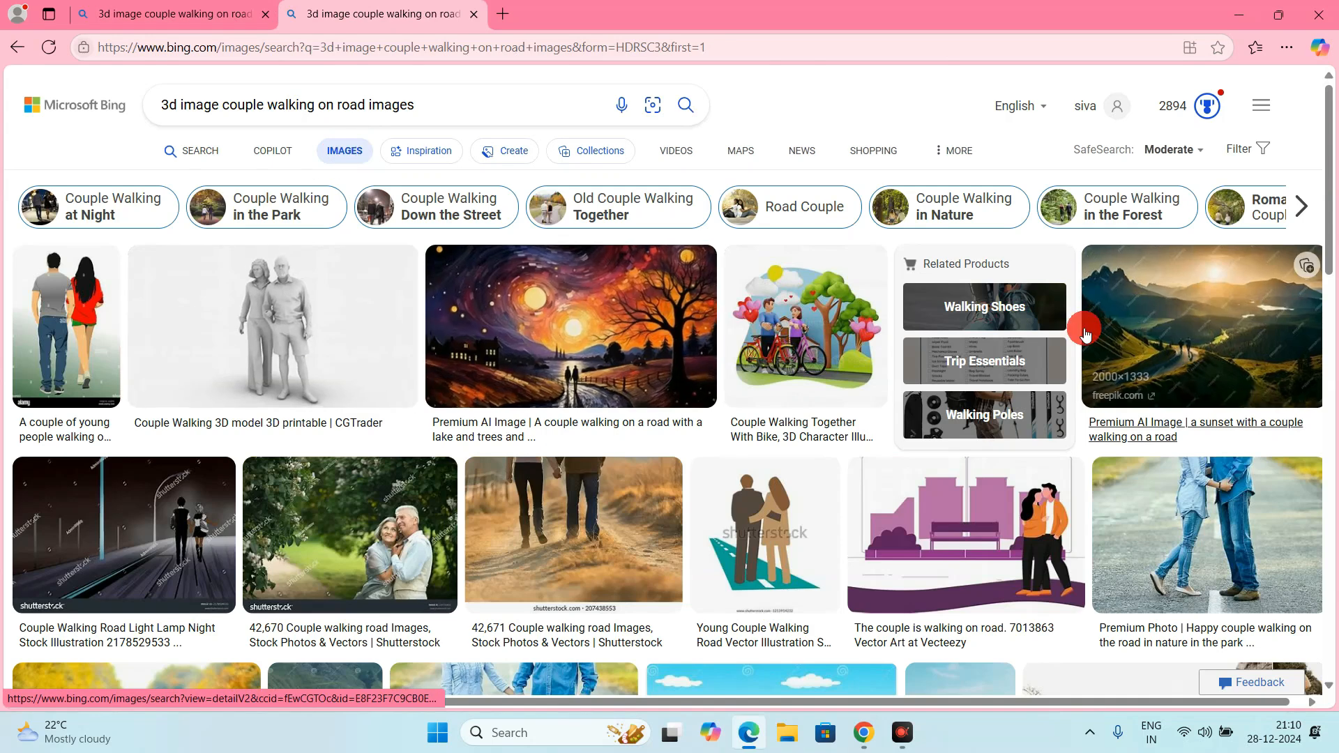
Step: Browse the couple image results and open the preview of a standing 3D cartoon couple holding hands, sized 736 × 1308
left_click_drag(1327, 208, 1323, 389)
scroll(1305, 477, "down", 7)
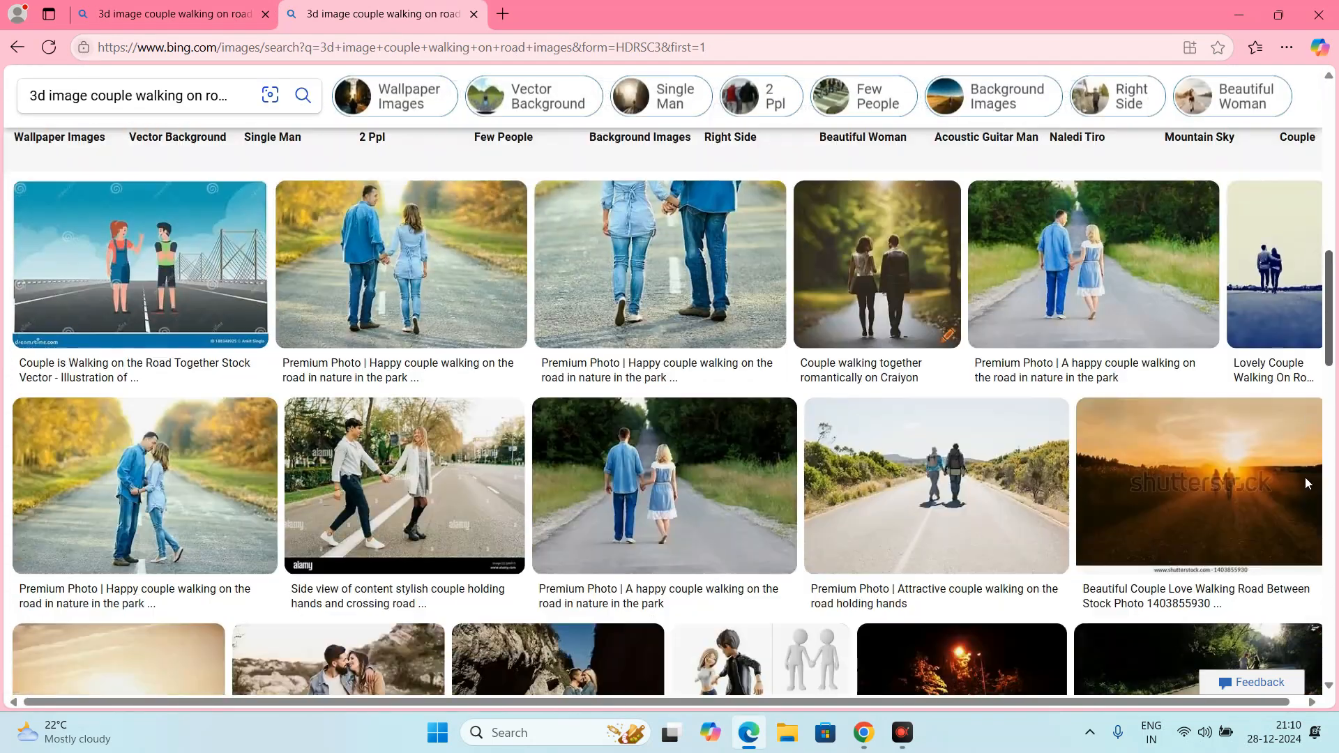
scroll(1296, 641, "down", 15)
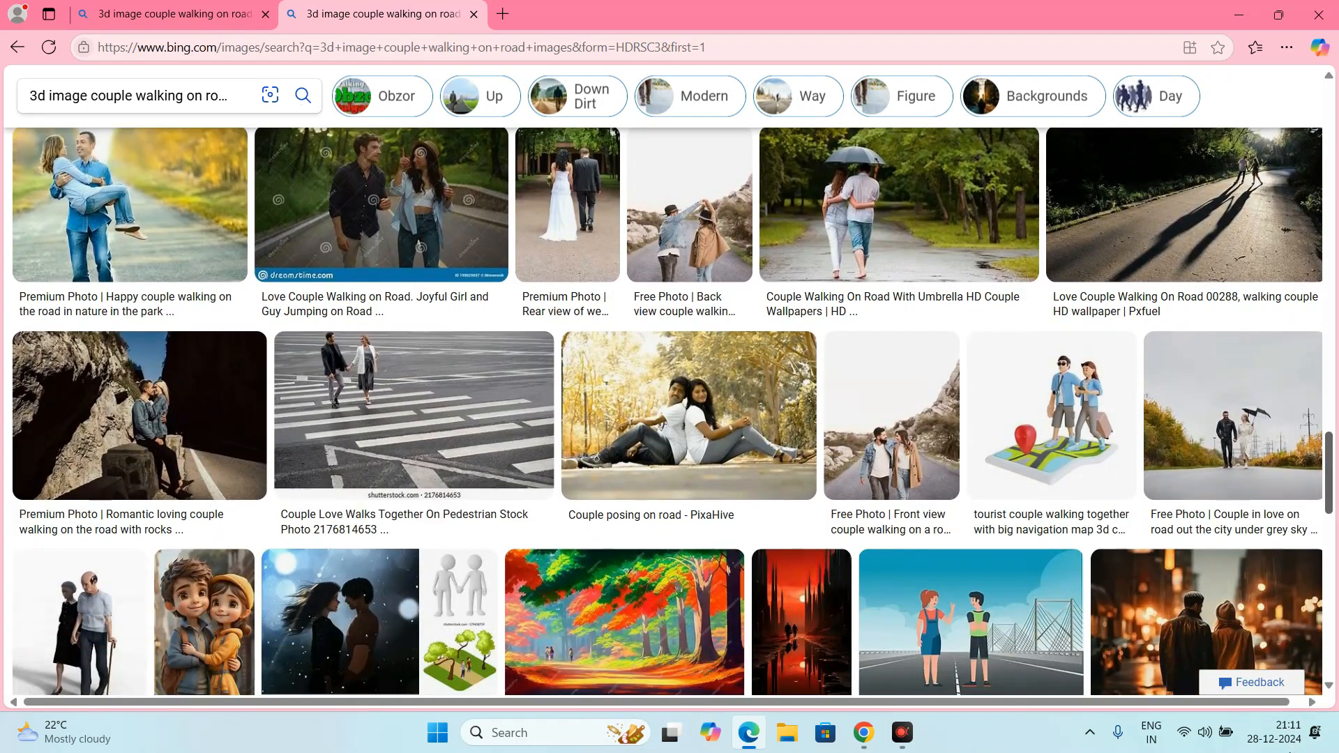
scroll(965, 348, "down", 3)
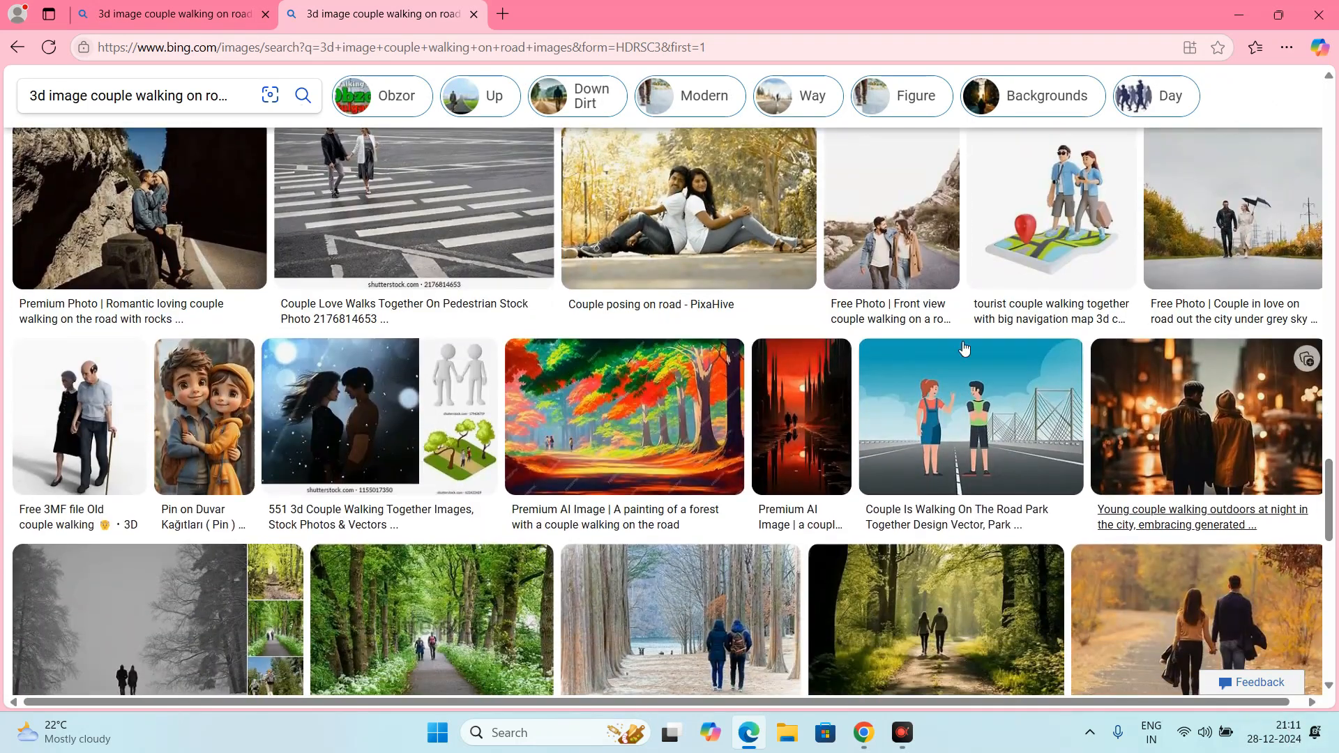
left_click(230, 396)
left_click_drag(1259, 219, 1258, 345)
left_click(503, 384)
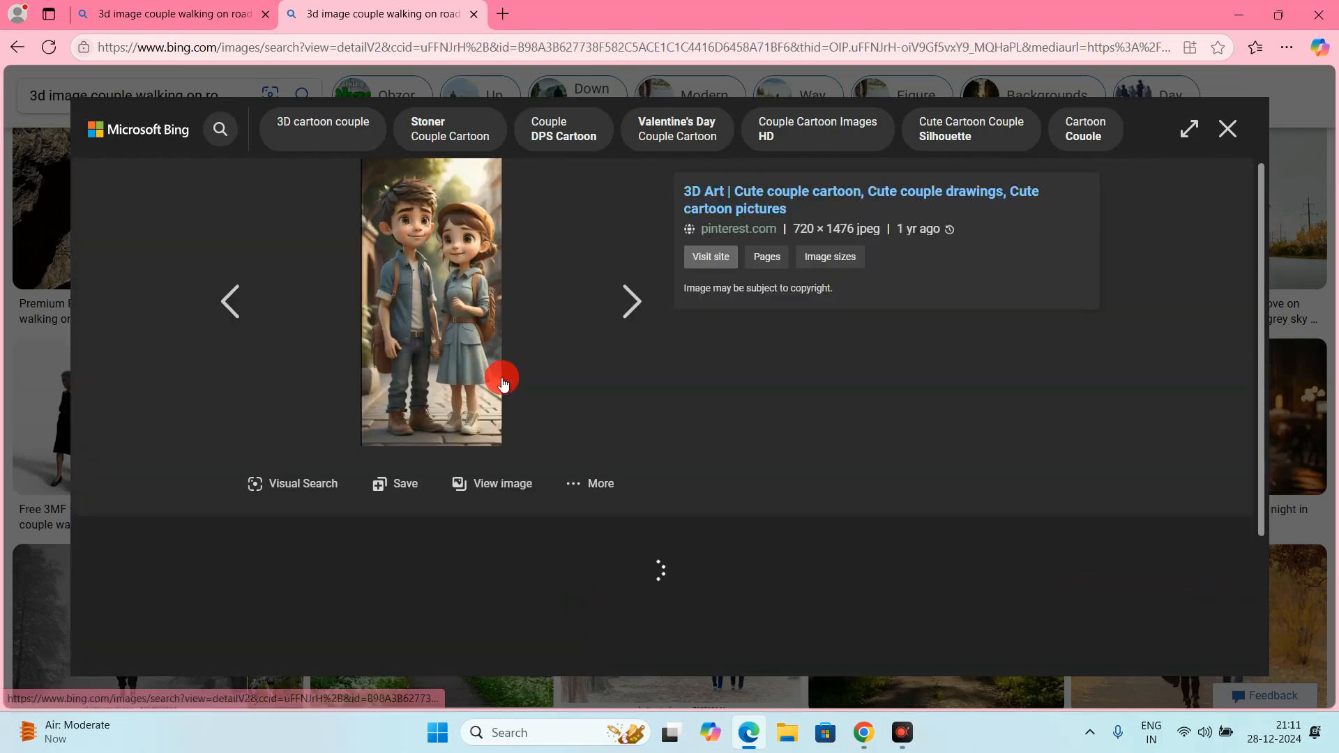
left_click(652, 586)
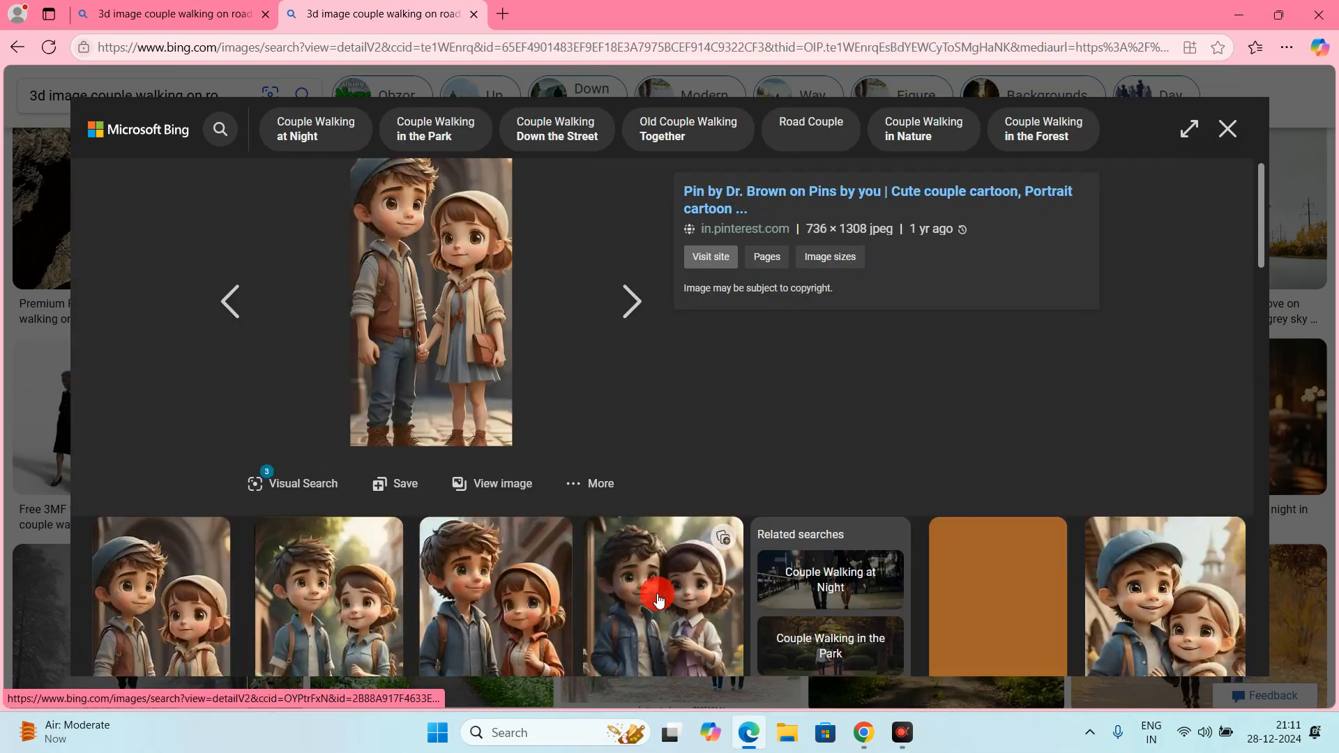
Step: Save the previewed cartoon couple image to the Desktop as a JPEG under its suggested file name
right_click(436, 224)
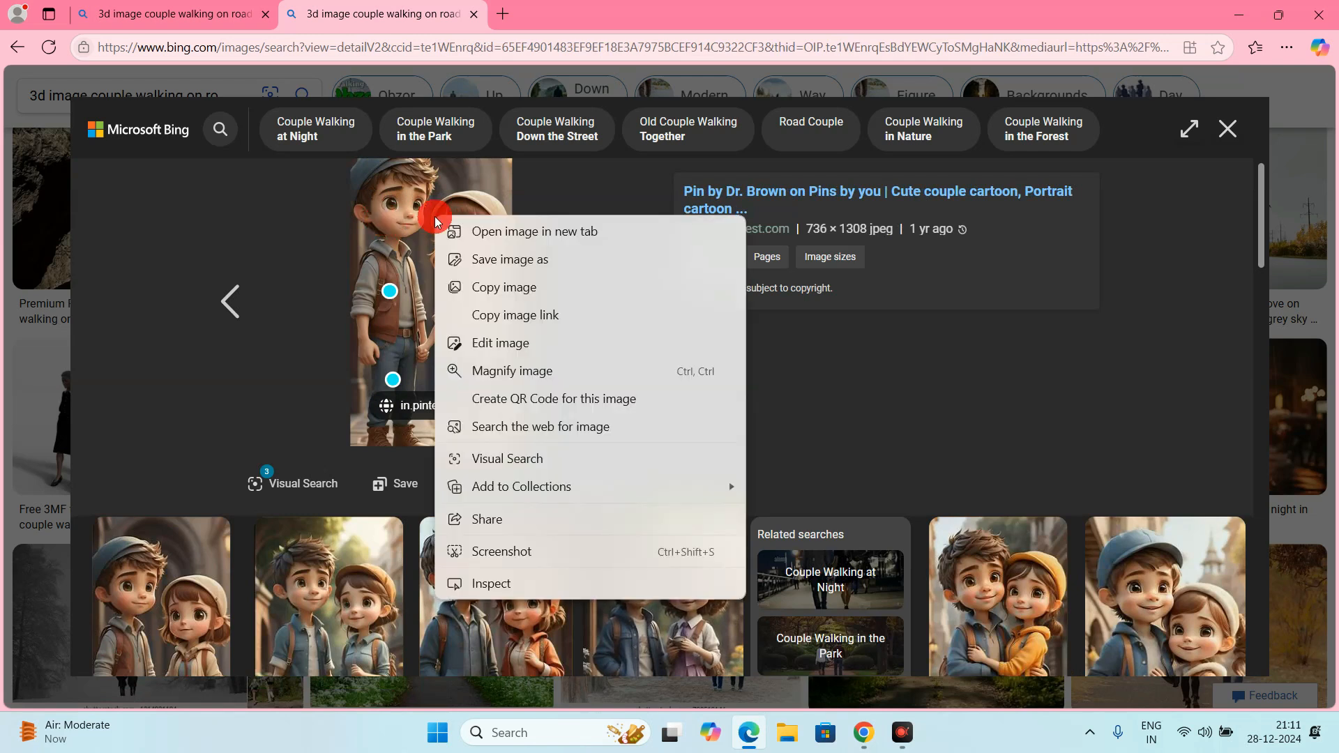
left_click(497, 261)
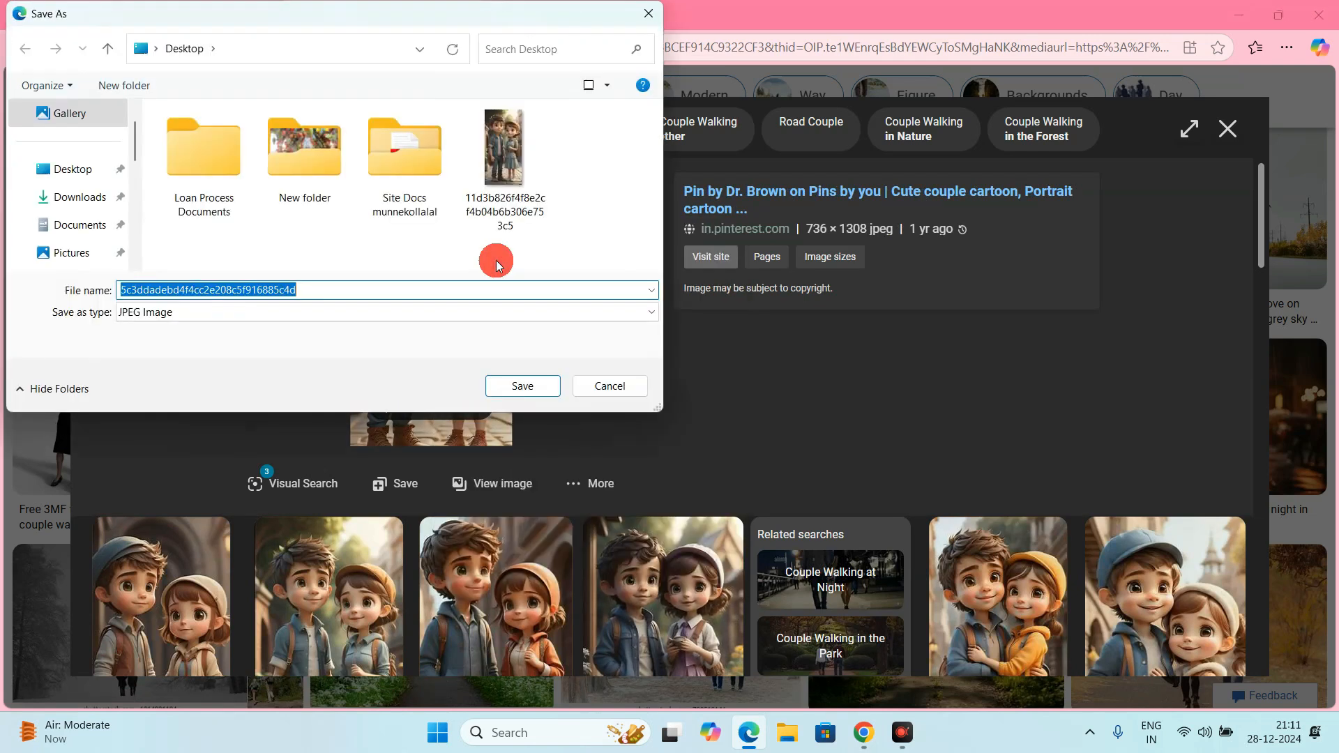
left_click(519, 388)
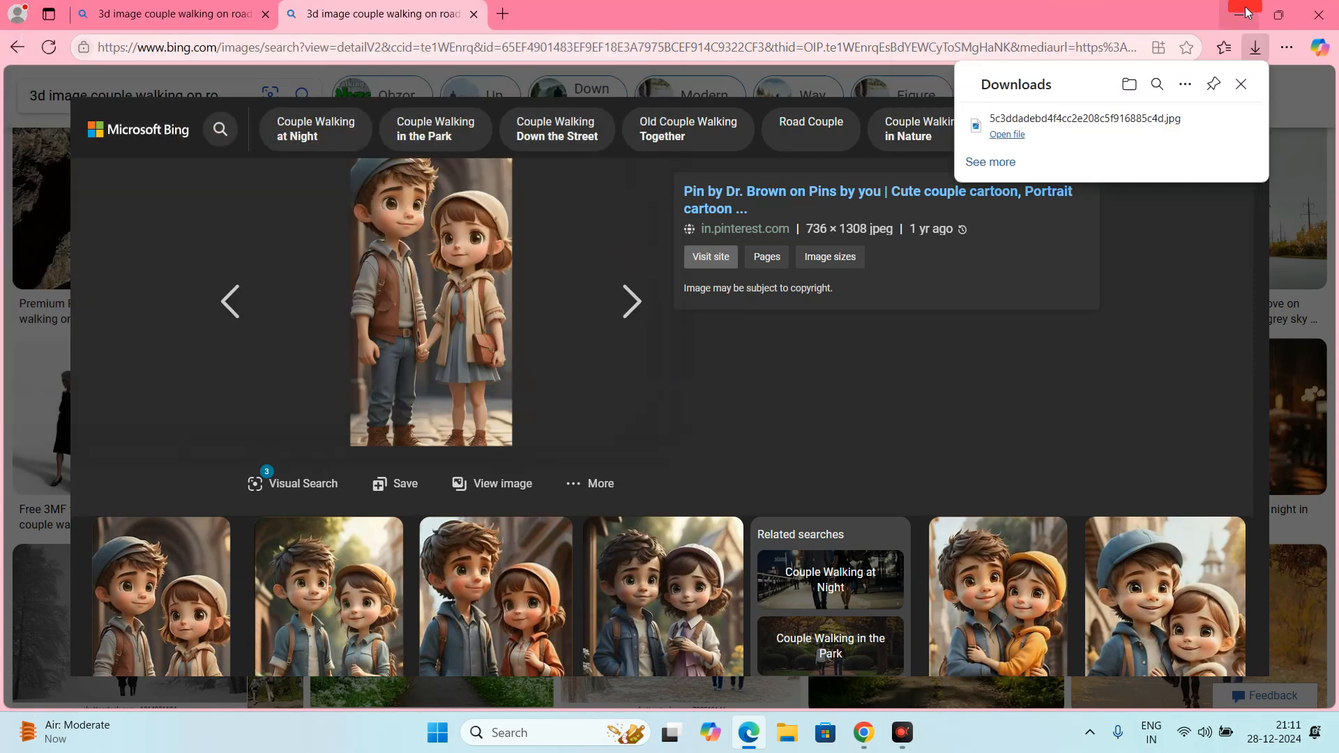
Step: Switch to Wondershare Filmora 14 from the desktop and start an Image to Video project
left_click(1245, 14)
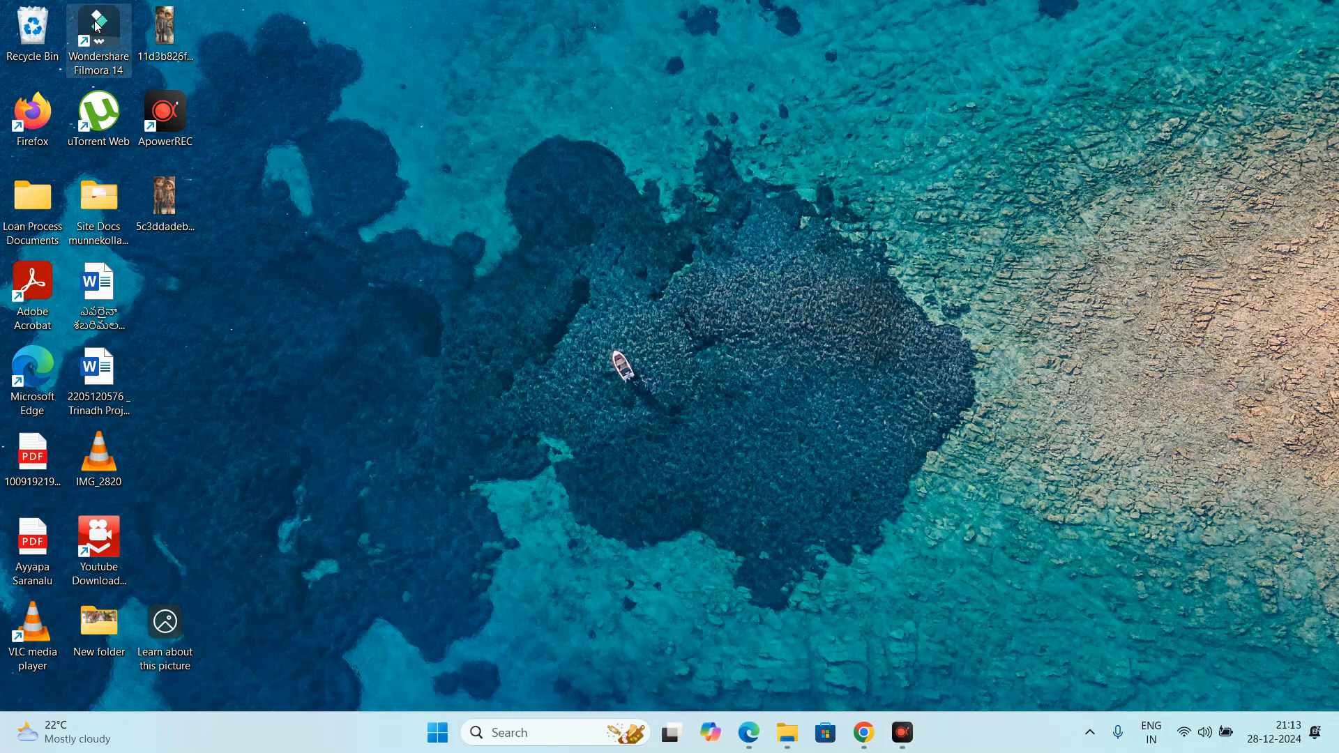
left_click(96, 27)
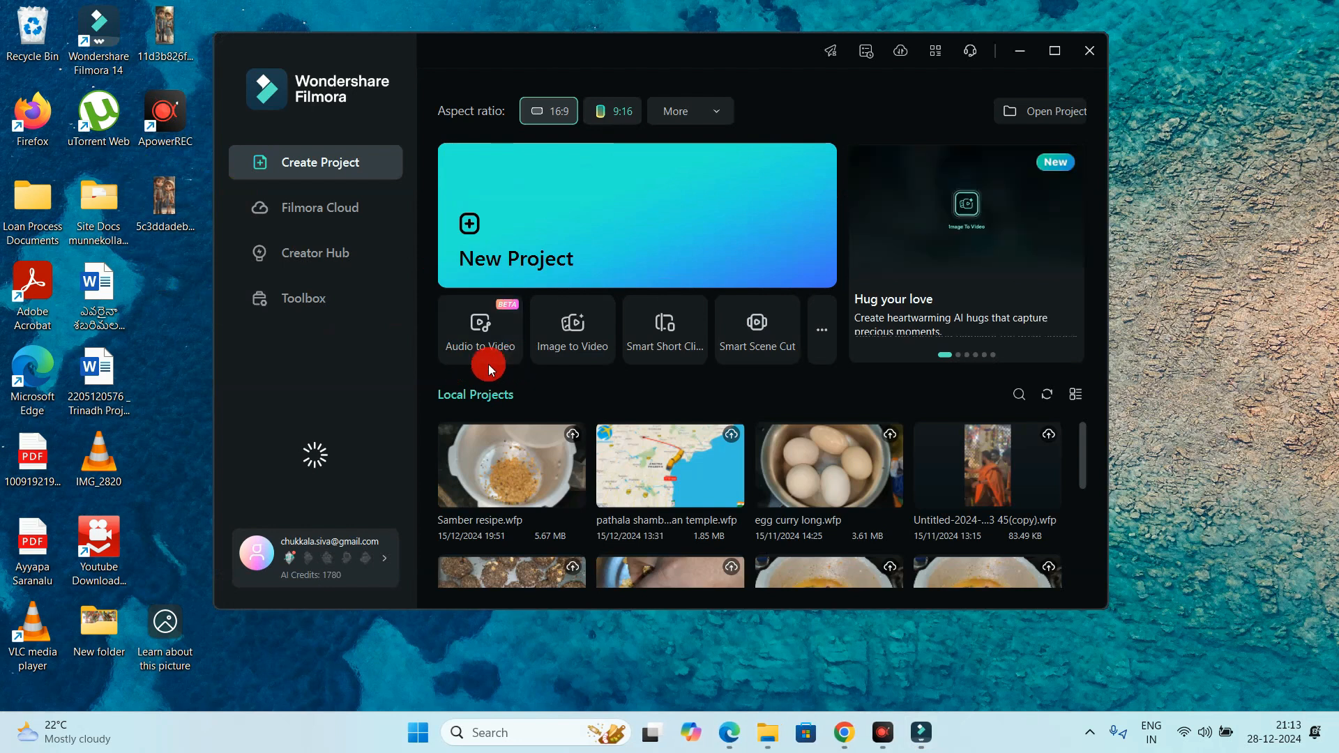
mouse_move(468, 357)
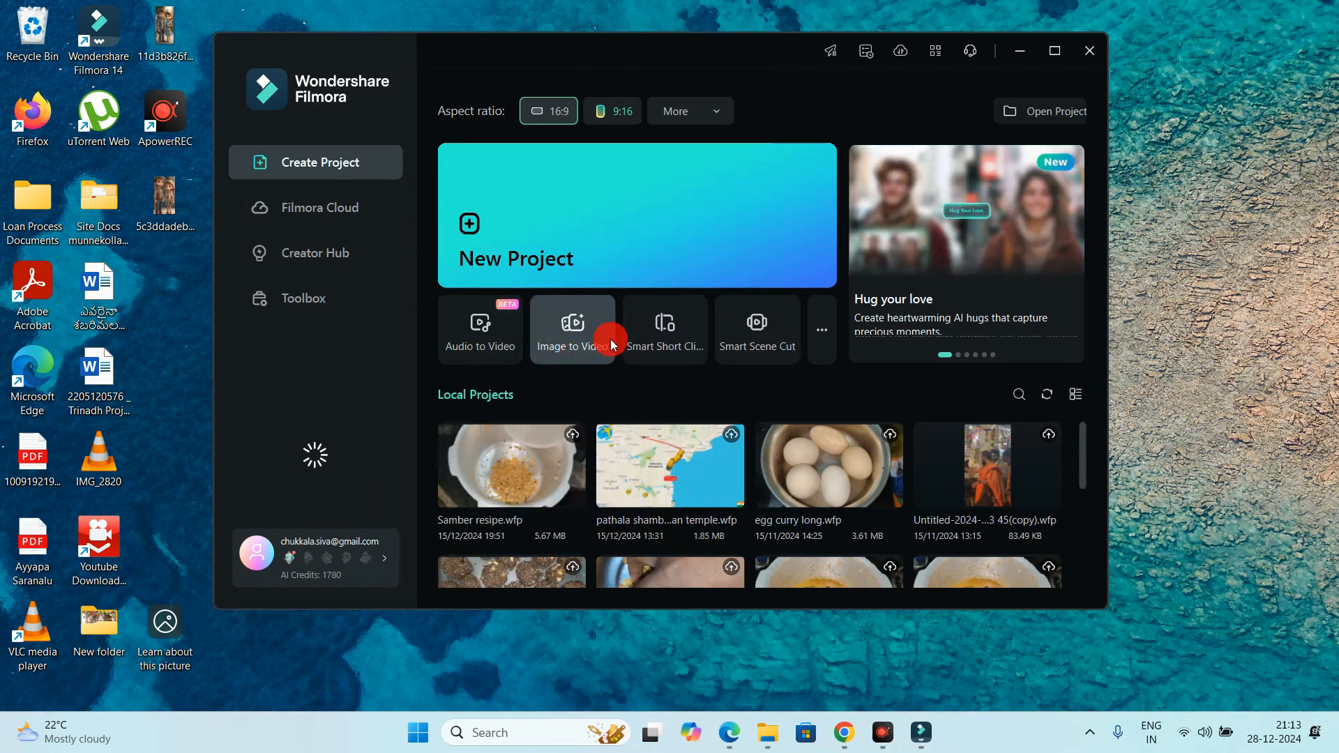
mouse_move(569, 331)
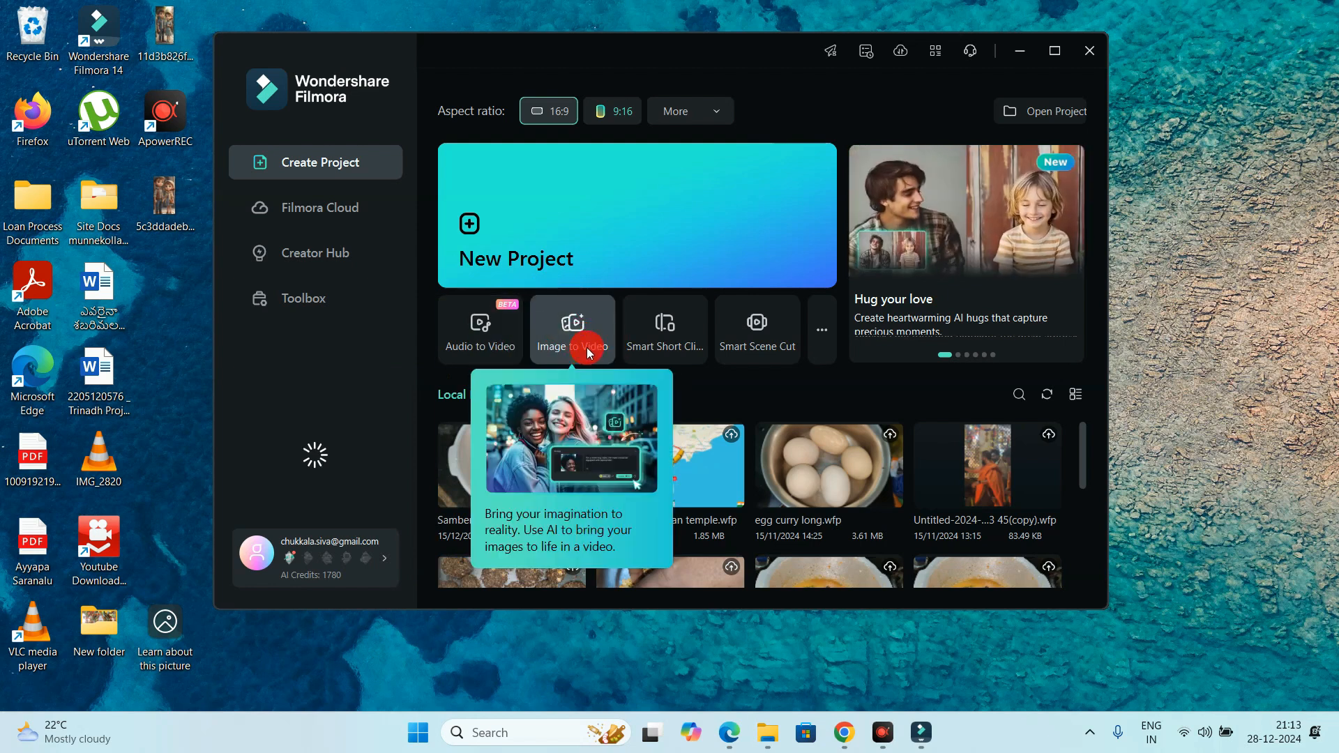
left_click(575, 330)
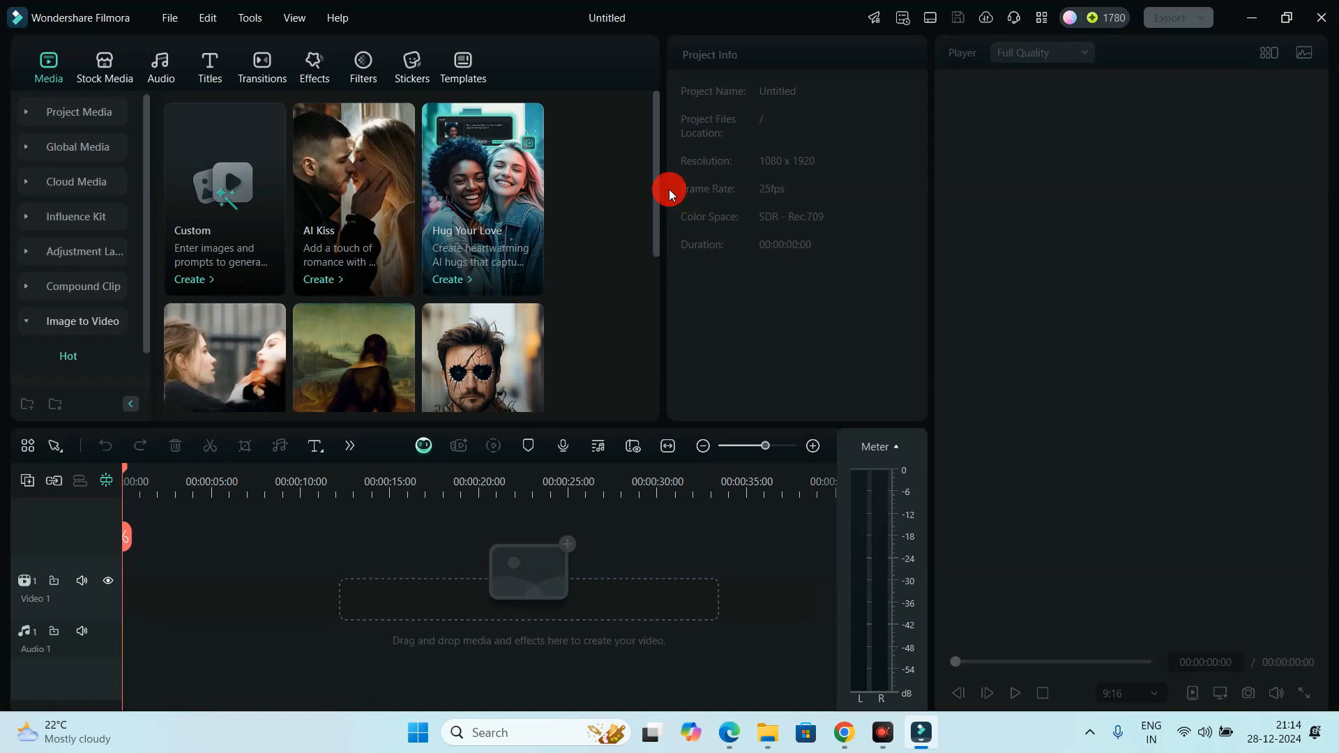
Step: Look through the Image to Video templates and choose the AI Kiss template
left_click_drag(657, 192, 660, 264)
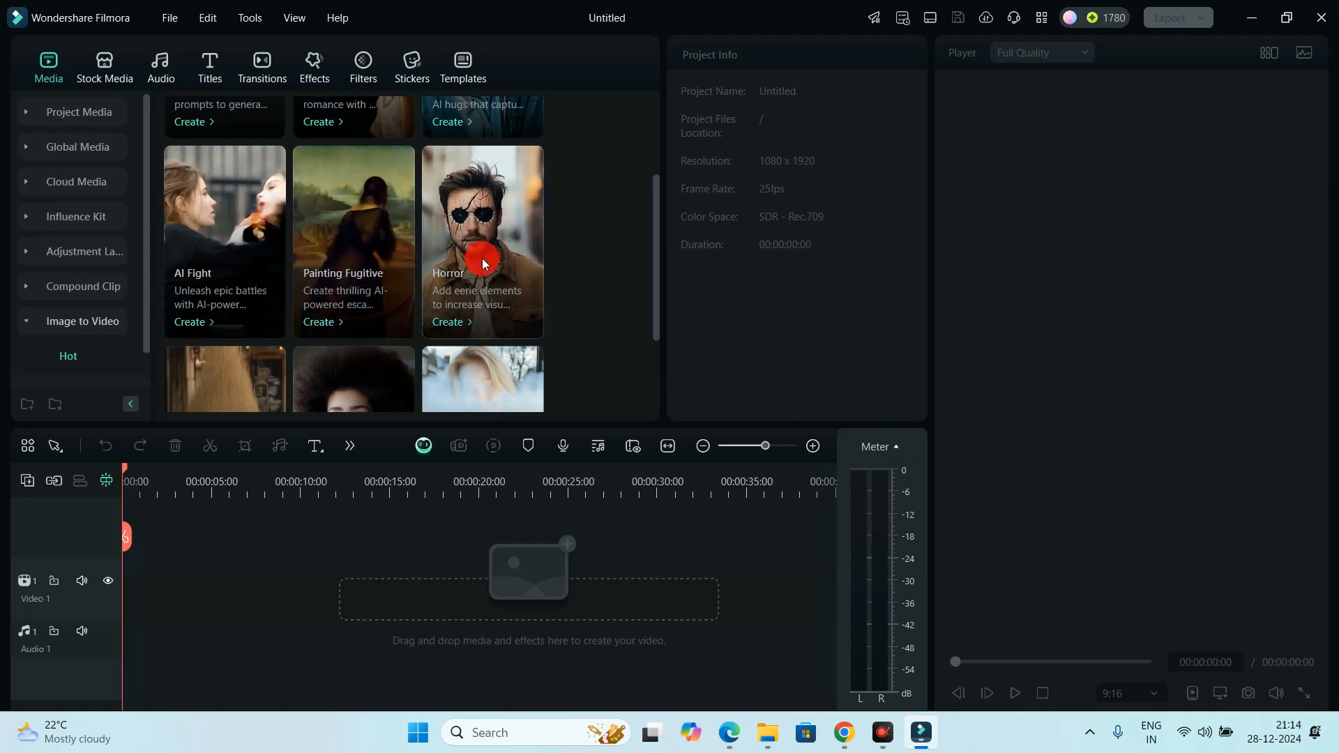
left_click_drag(651, 230, 650, 314)
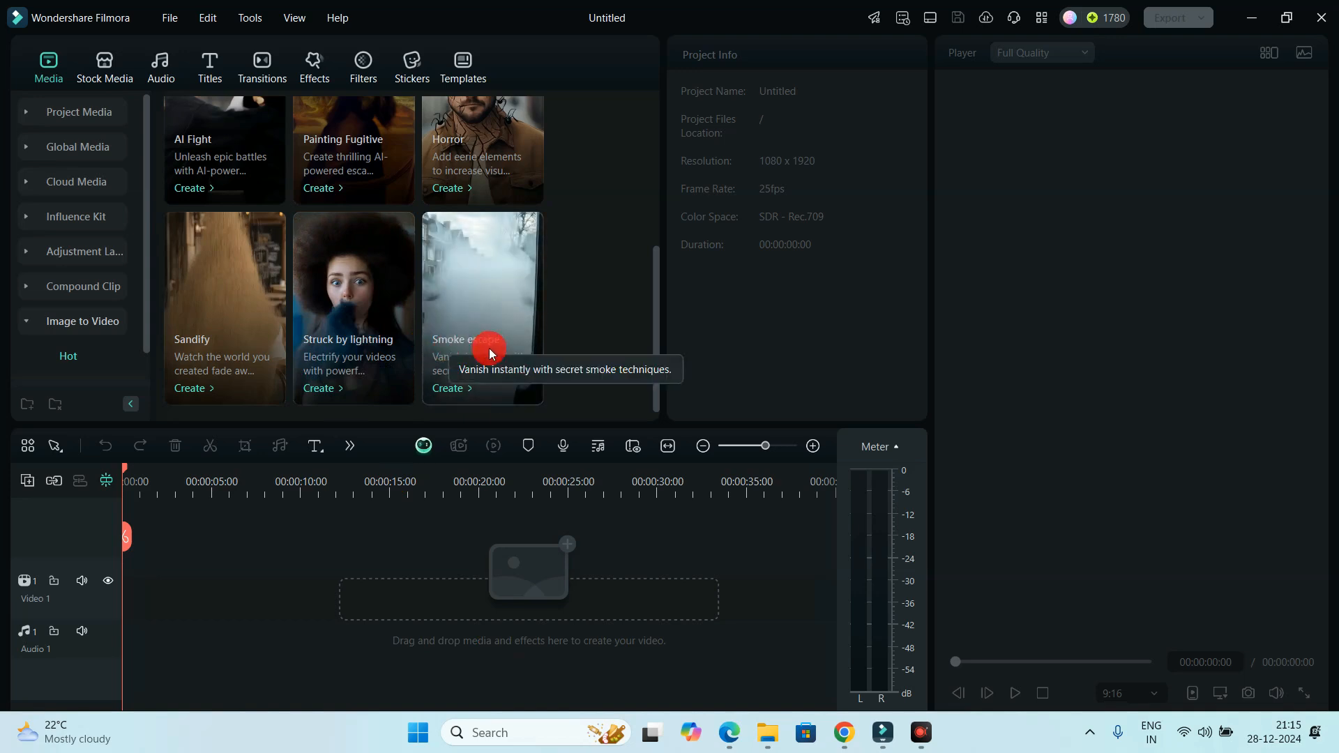
left_click_drag(656, 305, 655, 127)
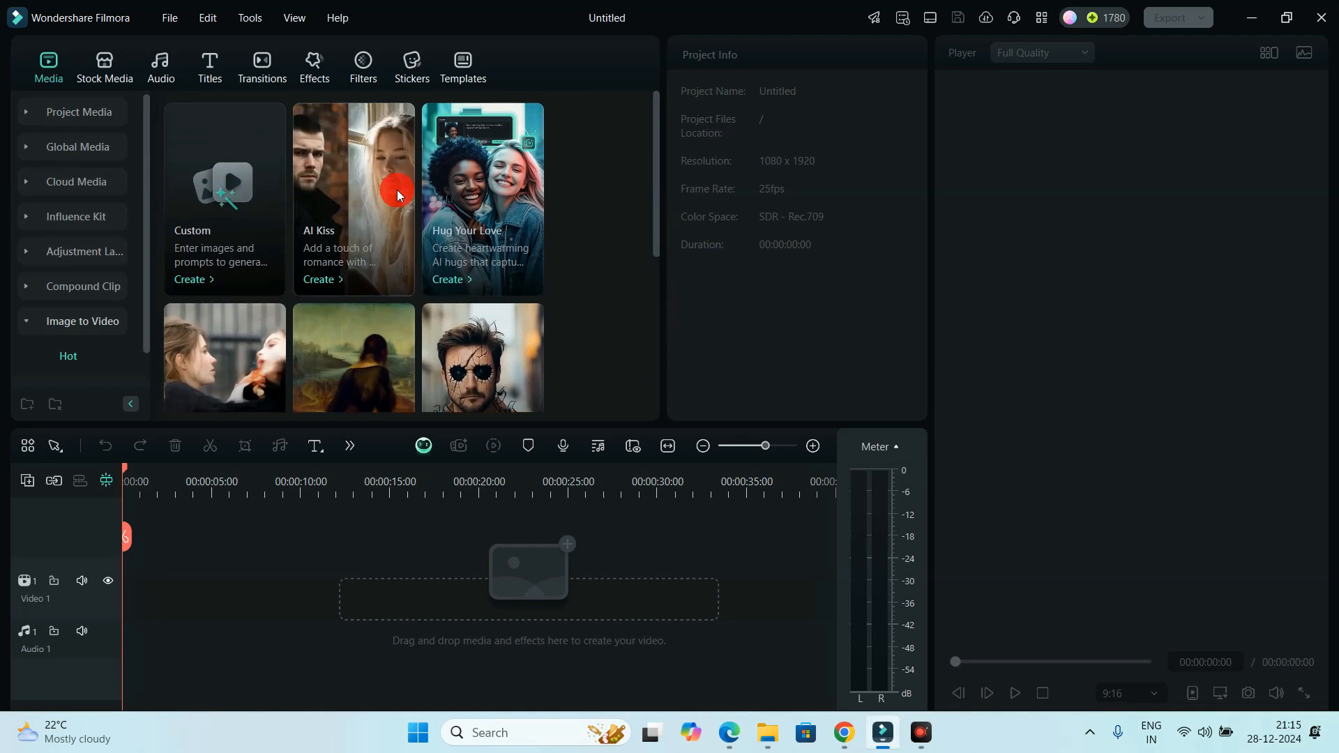
left_click(361, 172)
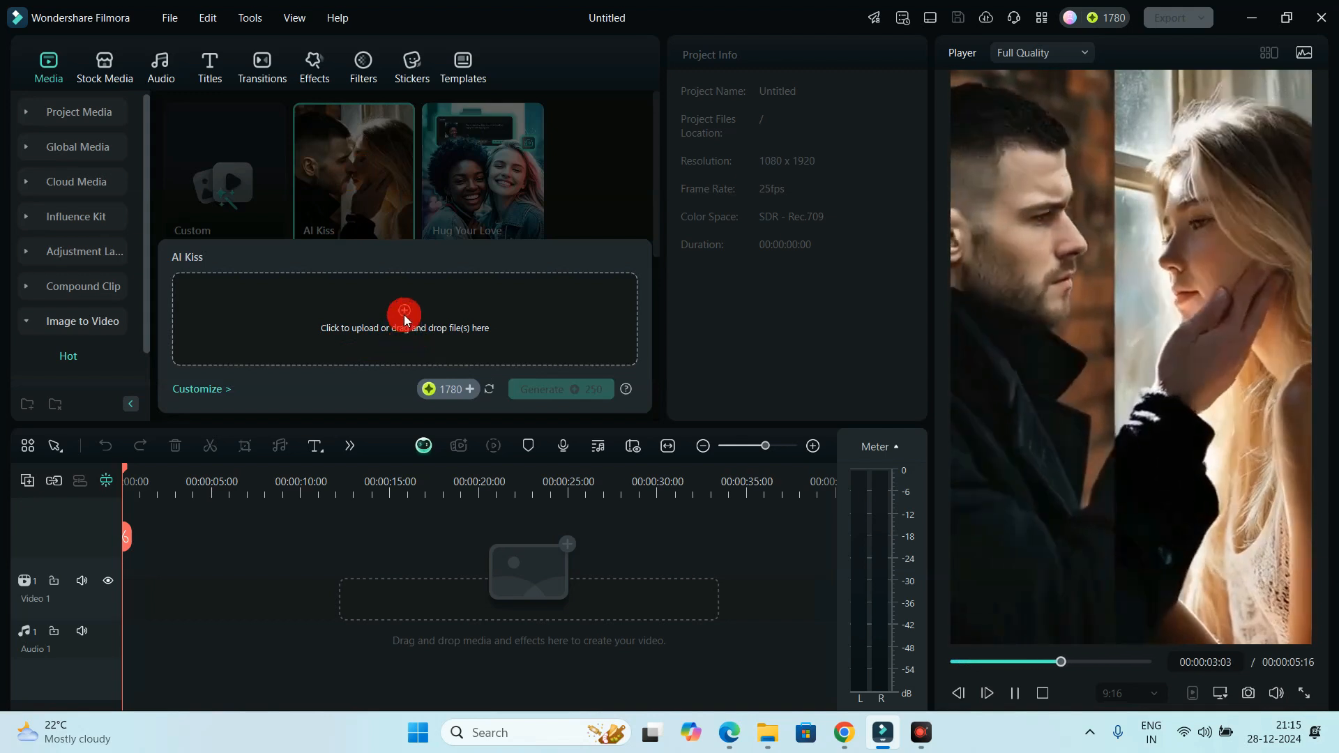
Step: Upload the Desktop image 11d3b826f4f8e2cf4b04b6b306e753c5 as a single 9:16 picture and generate the AI Kiss video
left_click(405, 317)
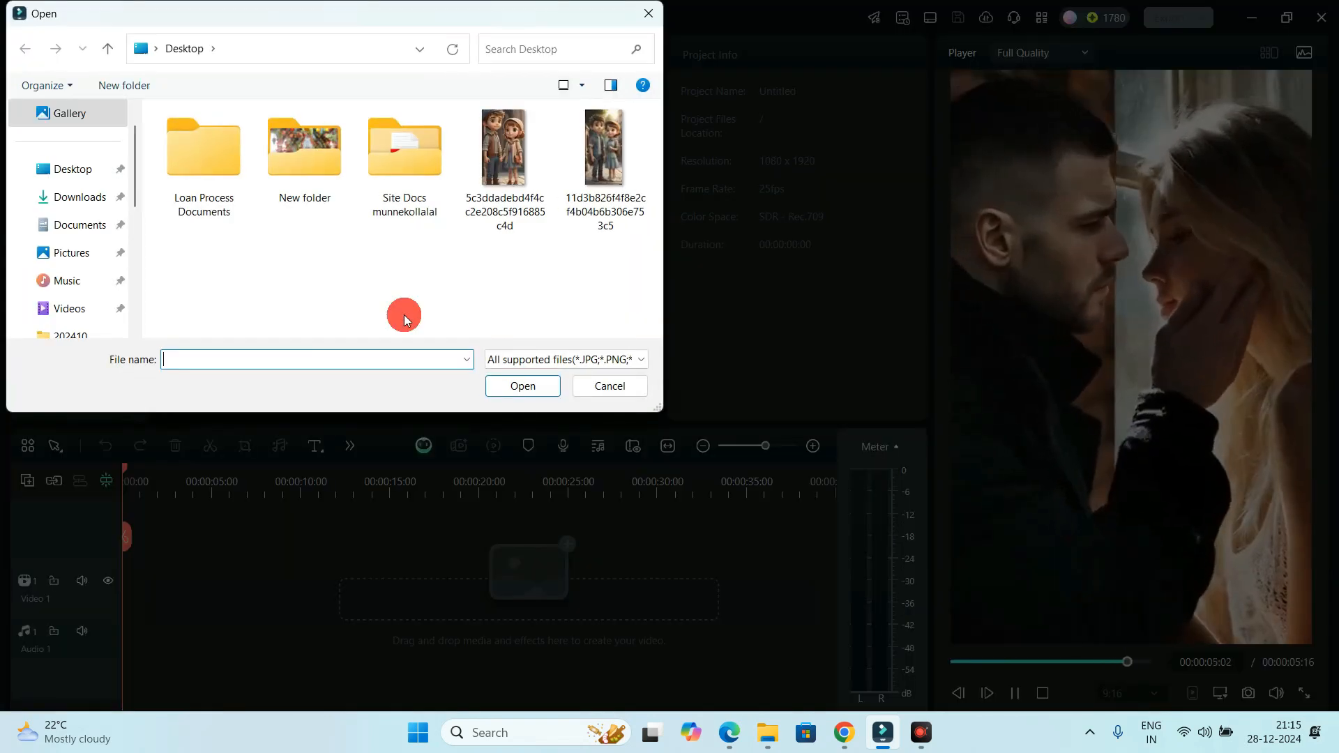
left_click(611, 167)
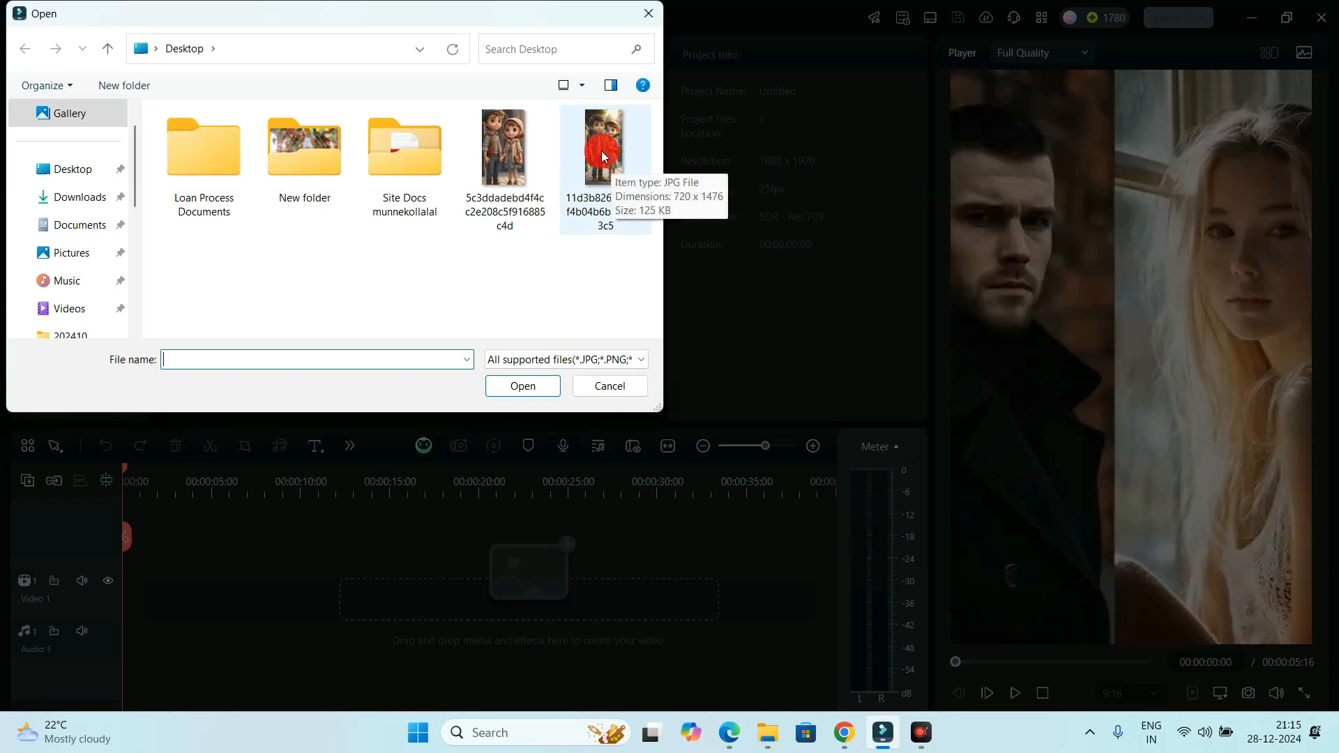
double_click(601, 152)
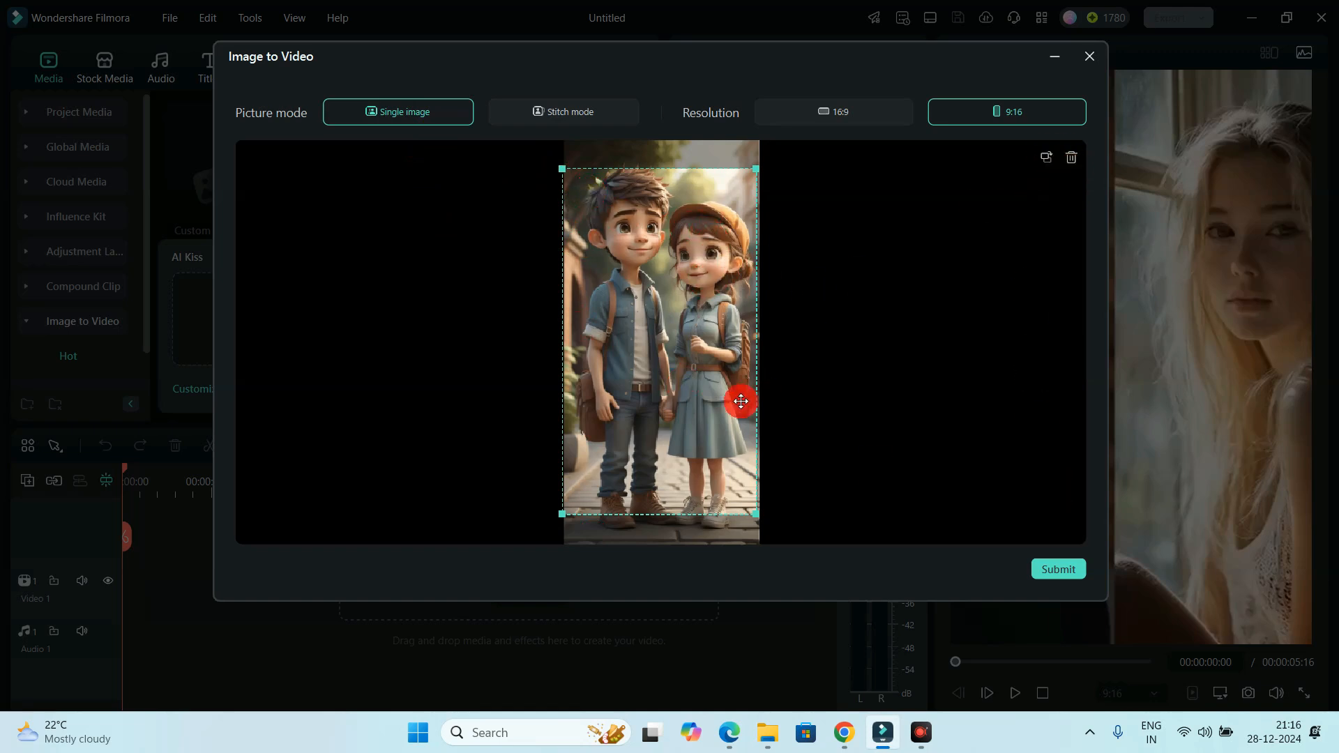
left_click(1060, 570)
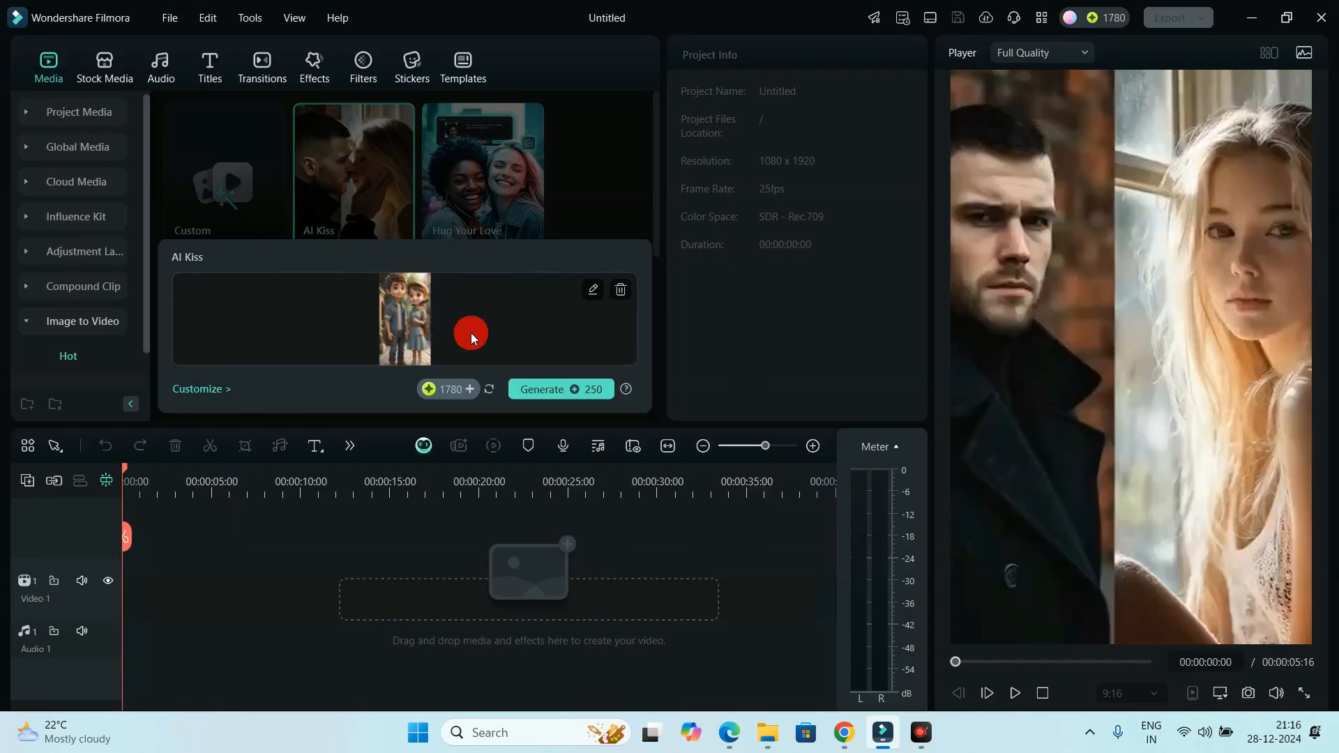
left_click(563, 391)
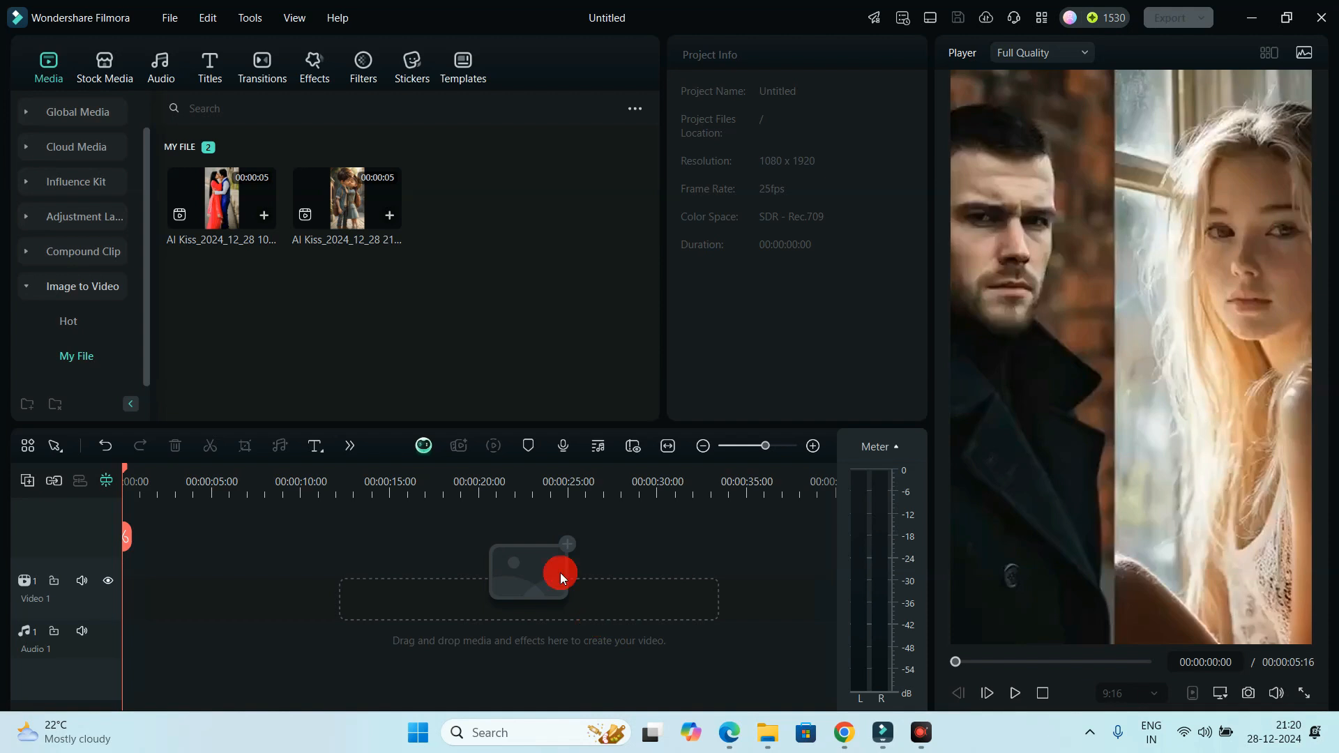
Step: Preview the generated AI Kiss clips and add the cartoon couple clip to the timeline, keeping the project settings of 1080 x 1920 25fps
double_click(349, 201)
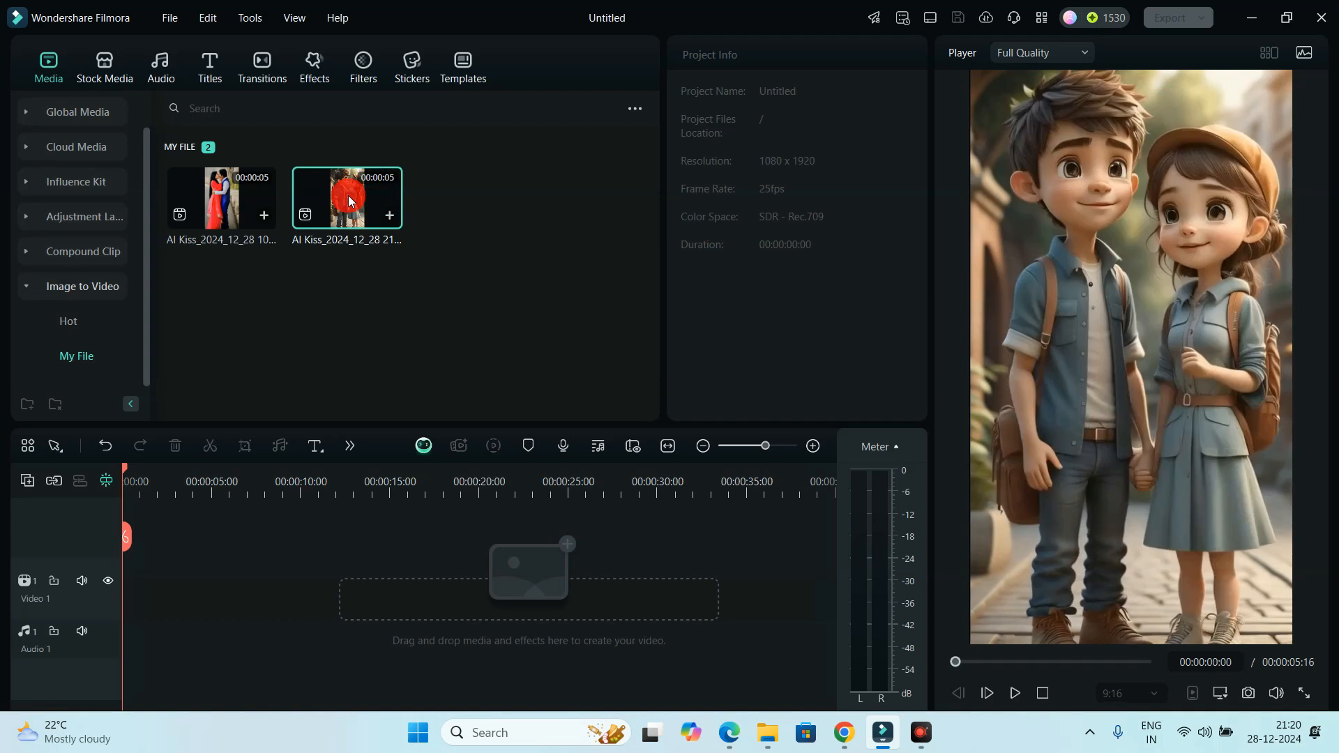
key("space")
left_click(209, 199)
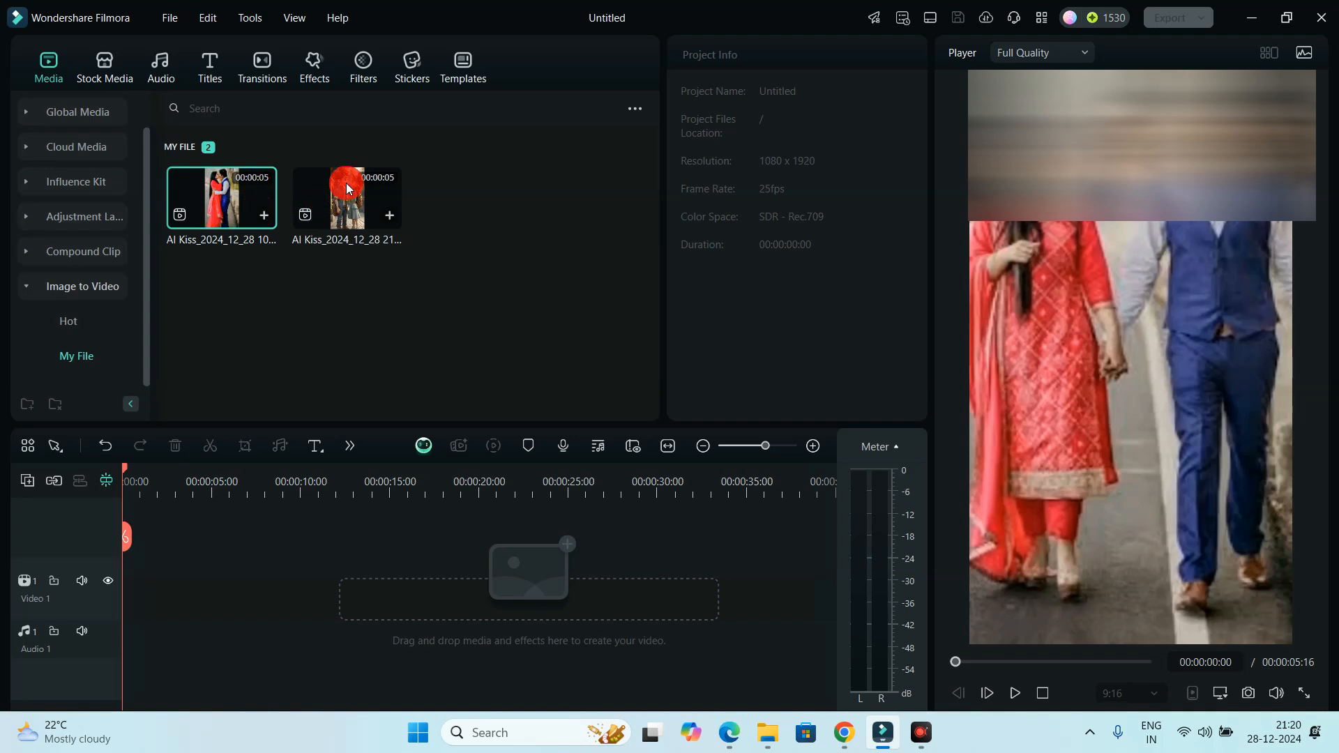
left_click_drag(347, 187, 127, 534)
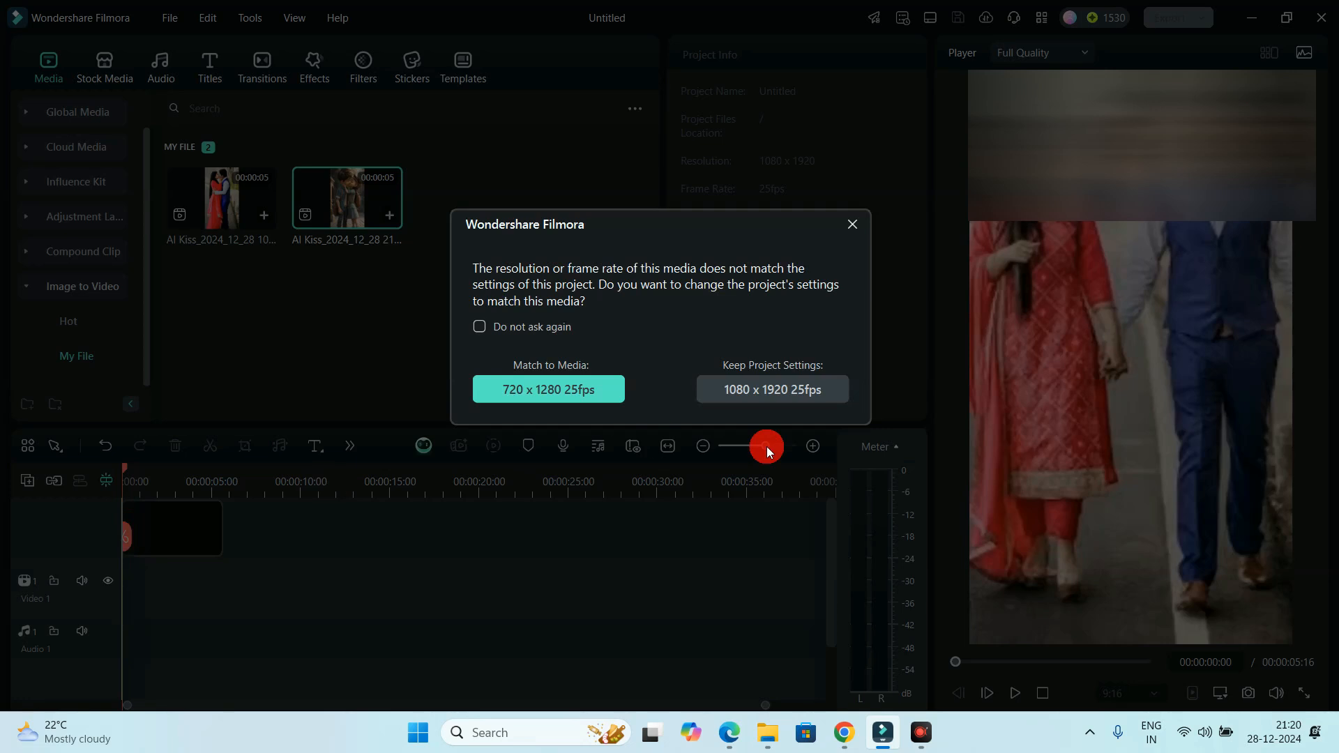
left_click(798, 389)
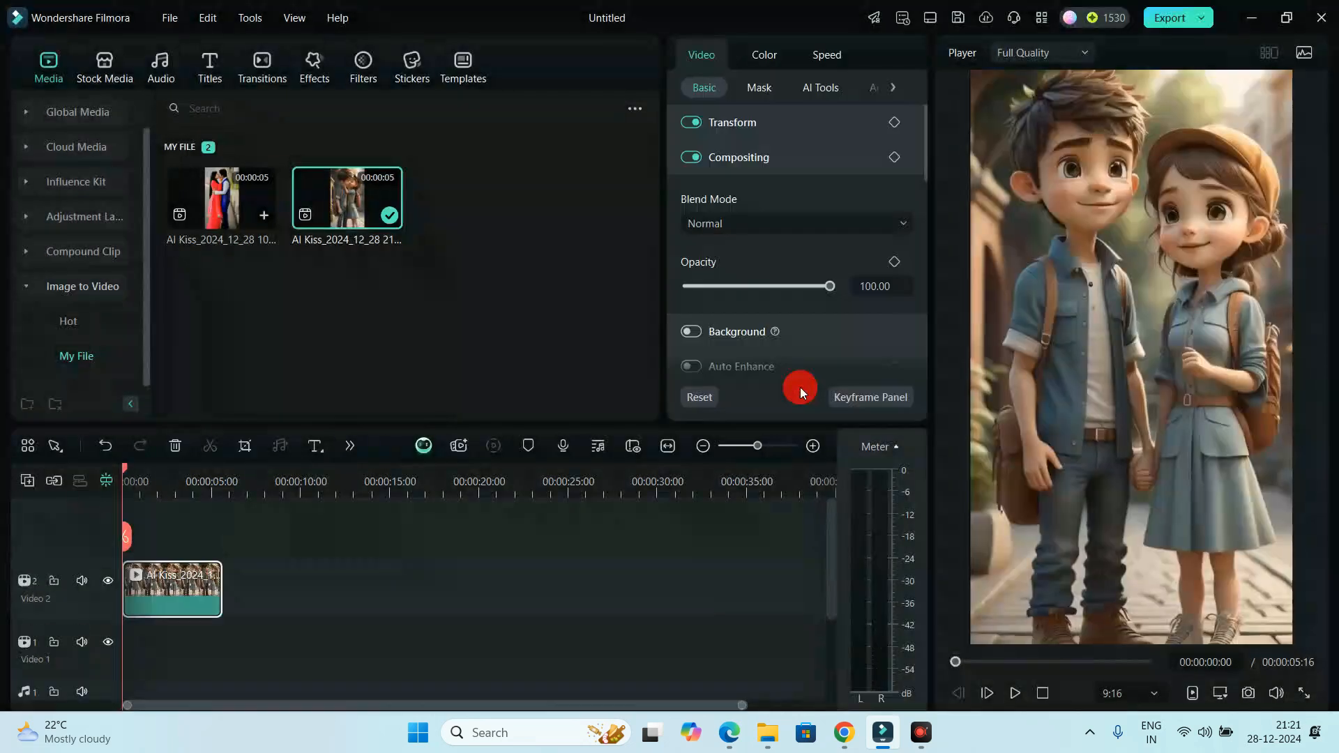
Step: Export the project locally as an MP4 named AI Kissing
left_click(1168, 19)
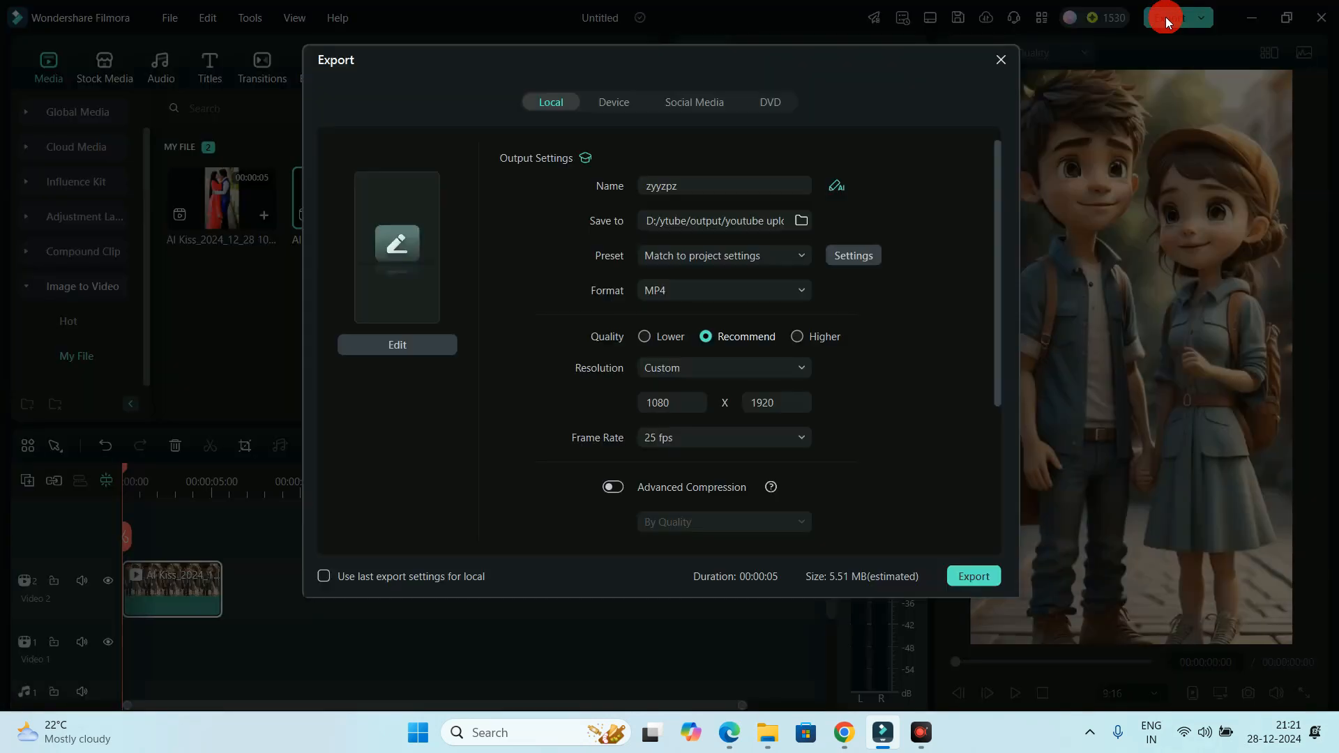
double_click(757, 185)
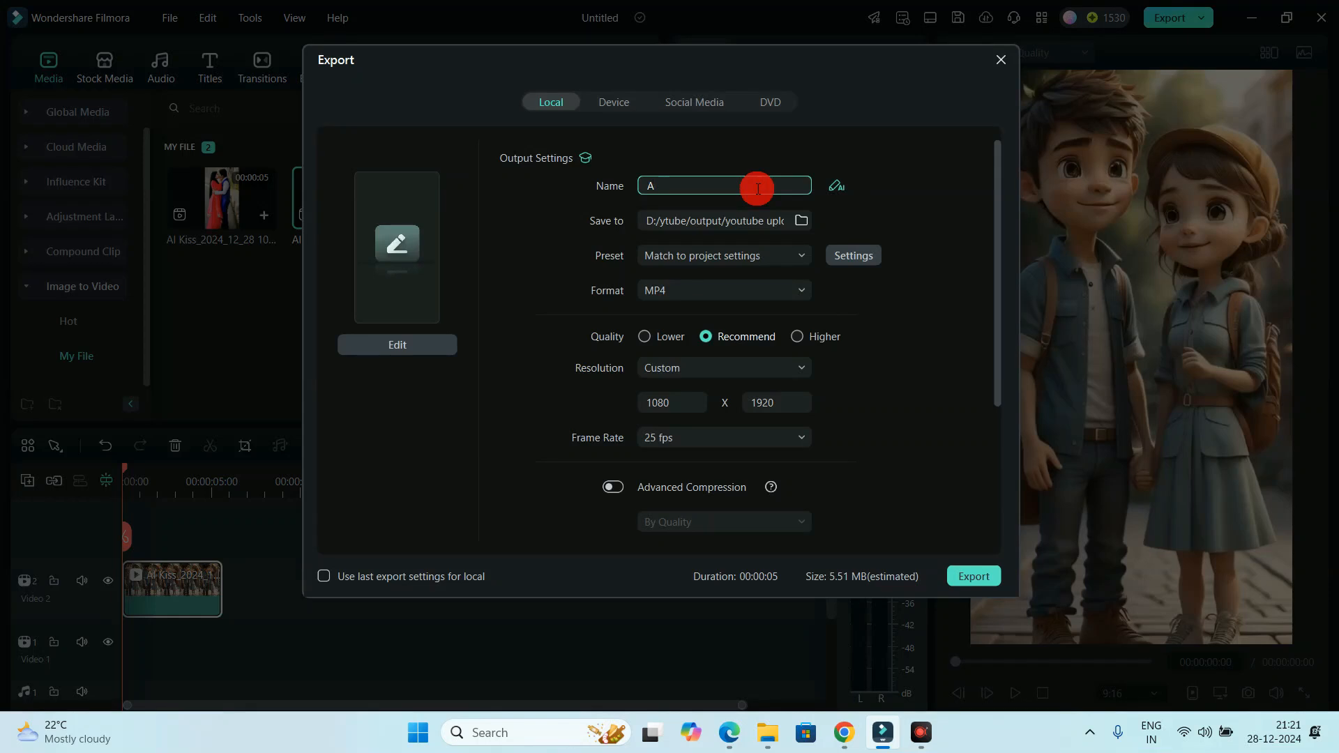
type("AI K")
left_click(684, 187)
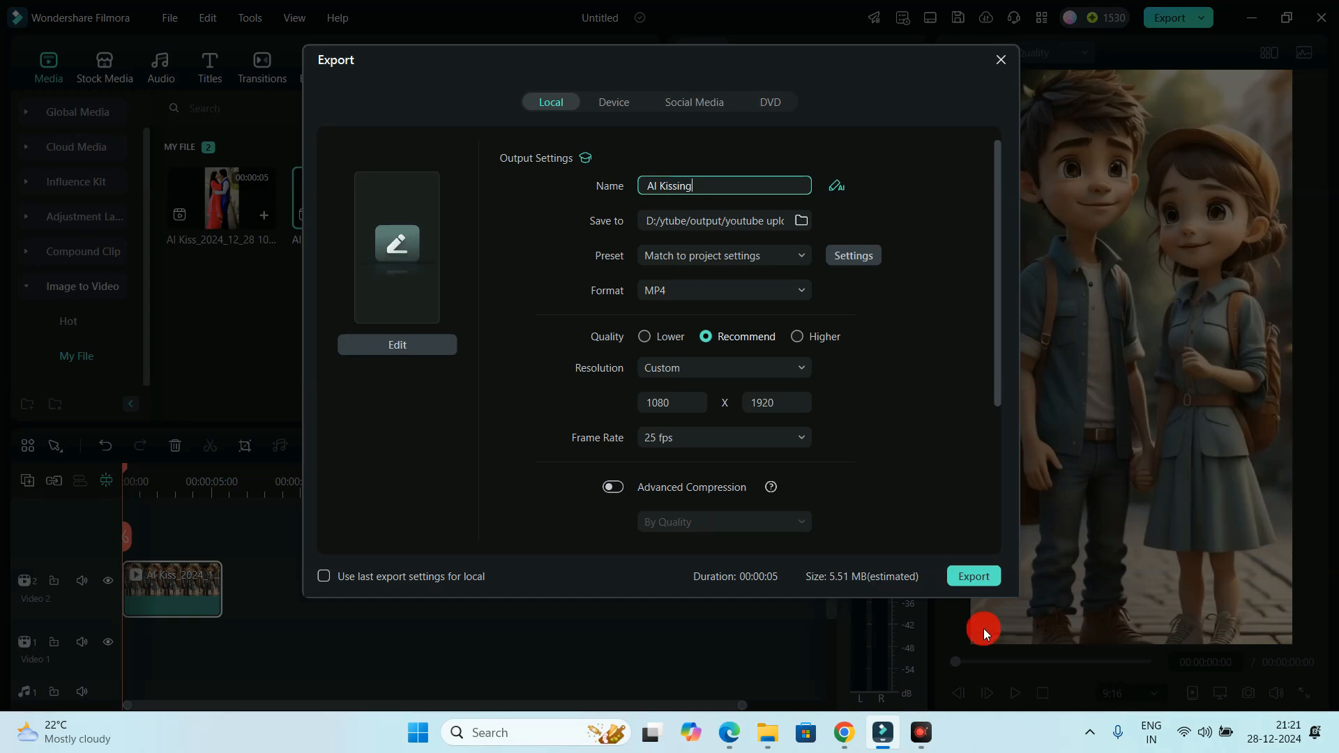
left_click(965, 581)
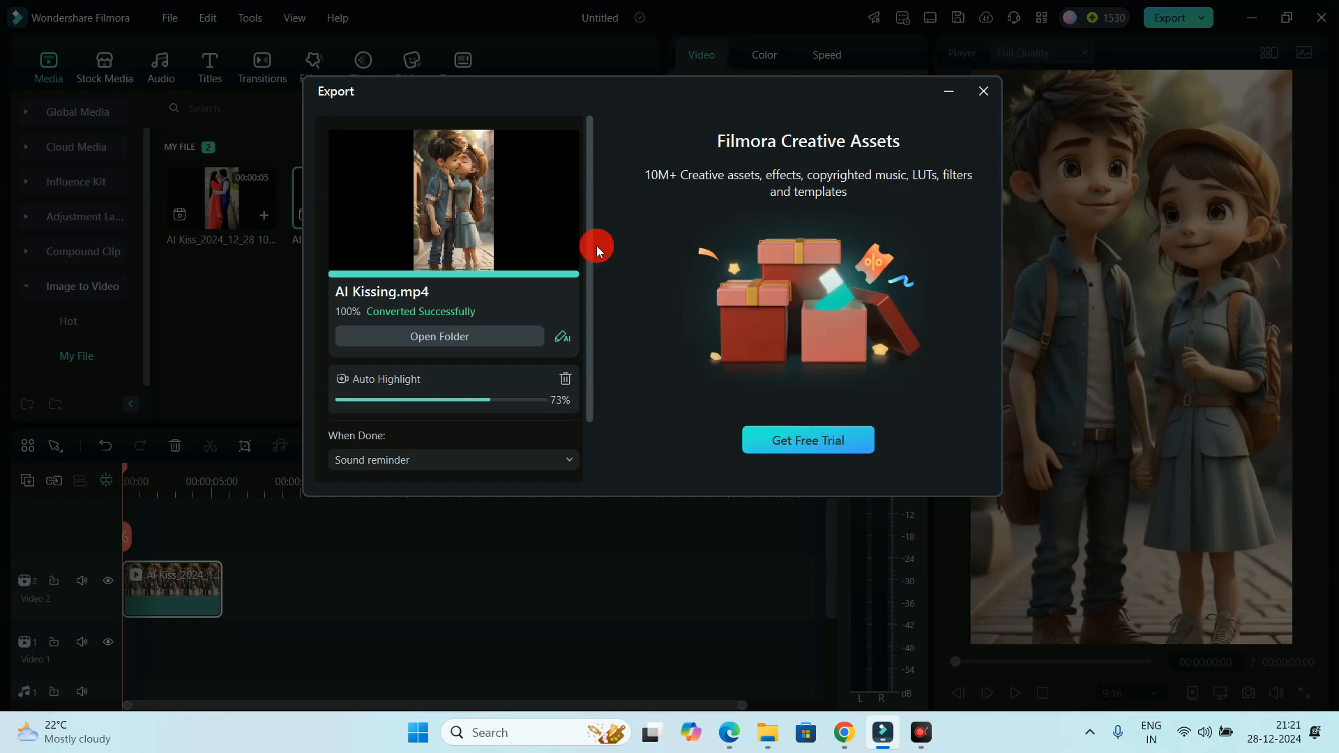
Step: Open the export folder, play the AI Kissing video in VLC and close the player
left_click(408, 341)
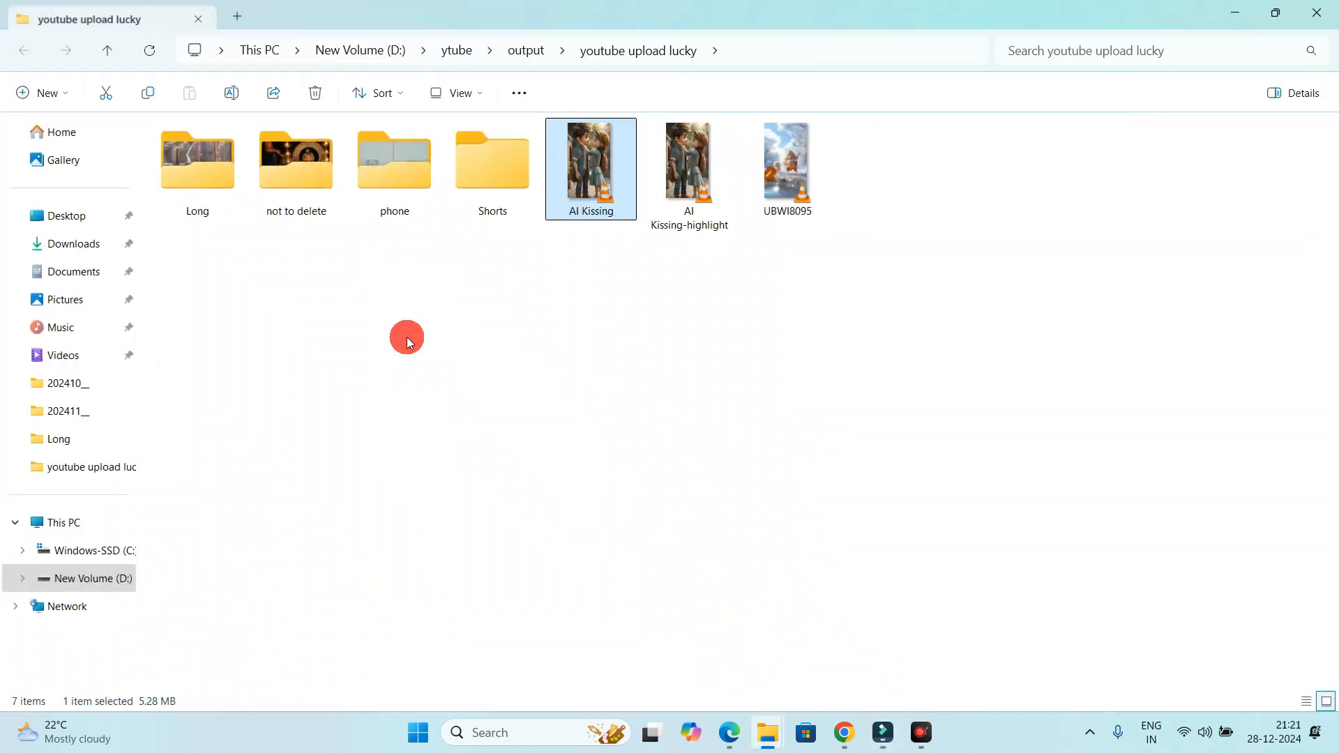
double_click(592, 166)
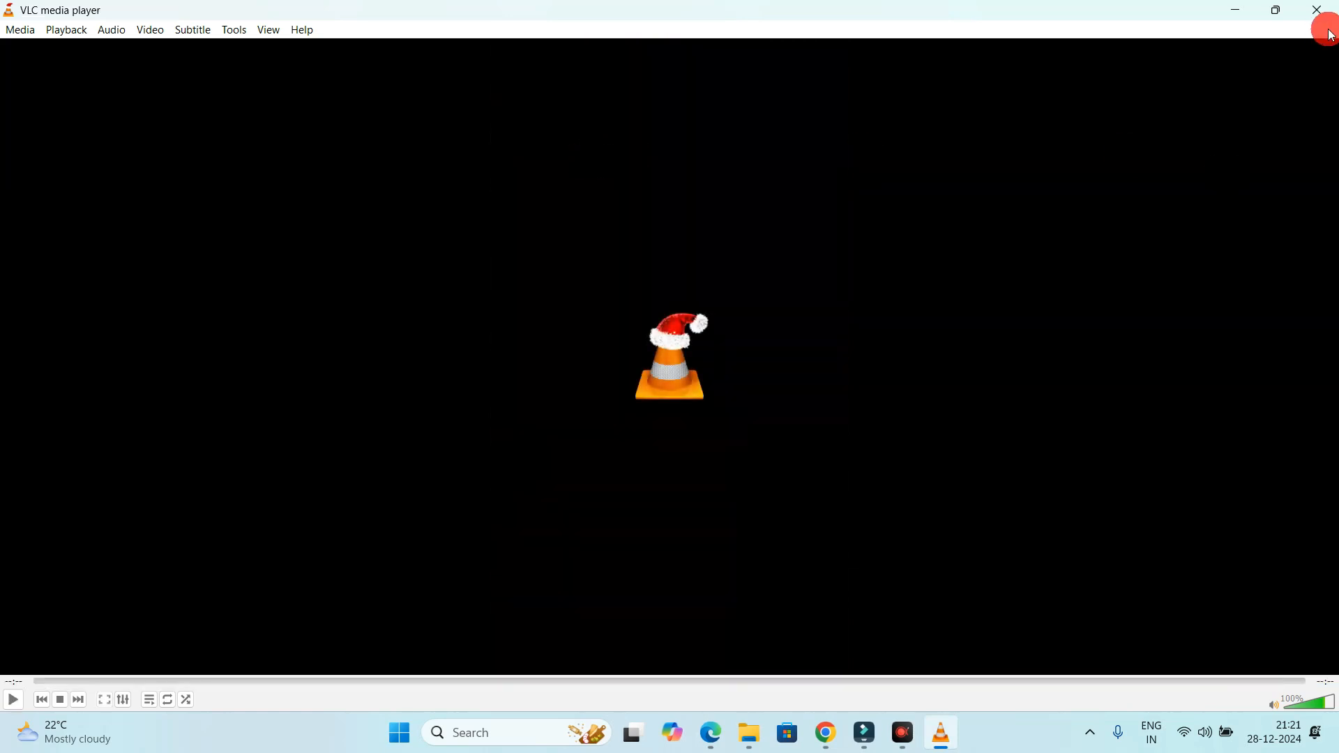
left_click(1315, 13)
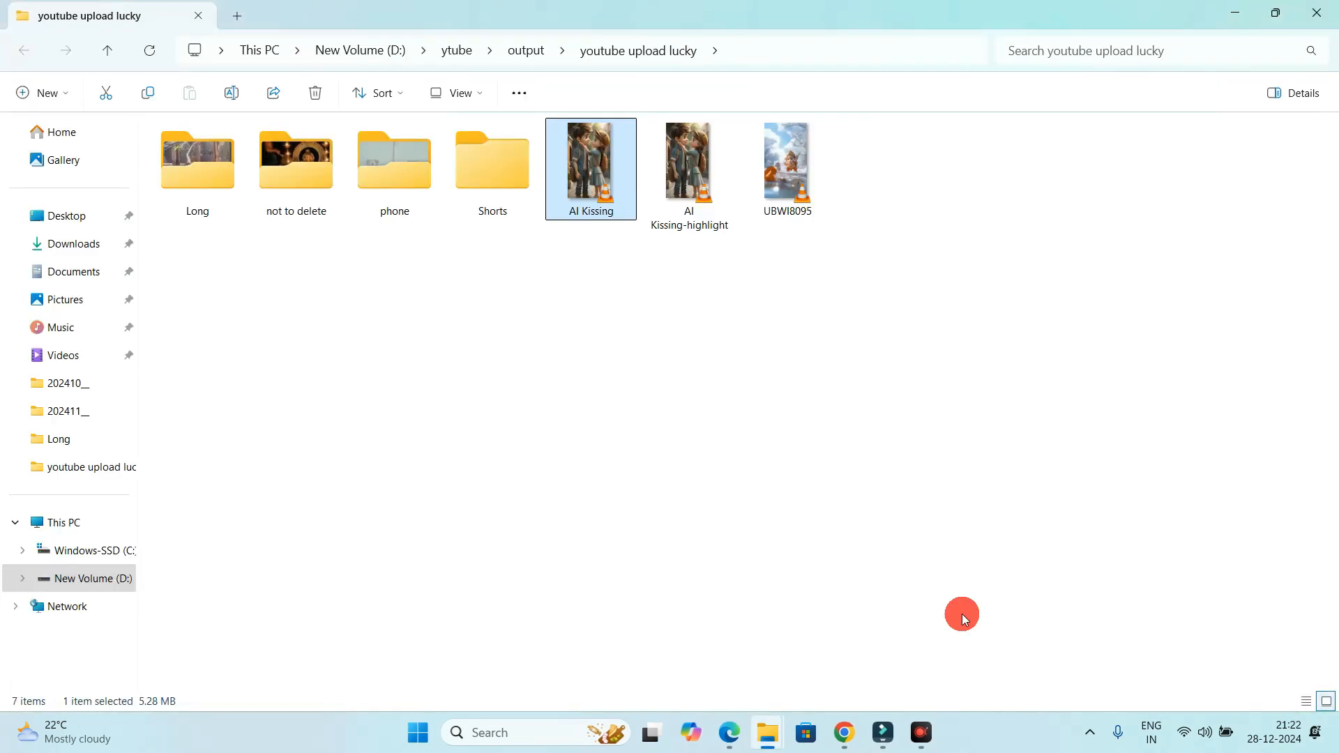
Step: Switch to Filmora and examine the other Image to Video templates, from AI Fight down to Smoke escape
left_click(883, 734)
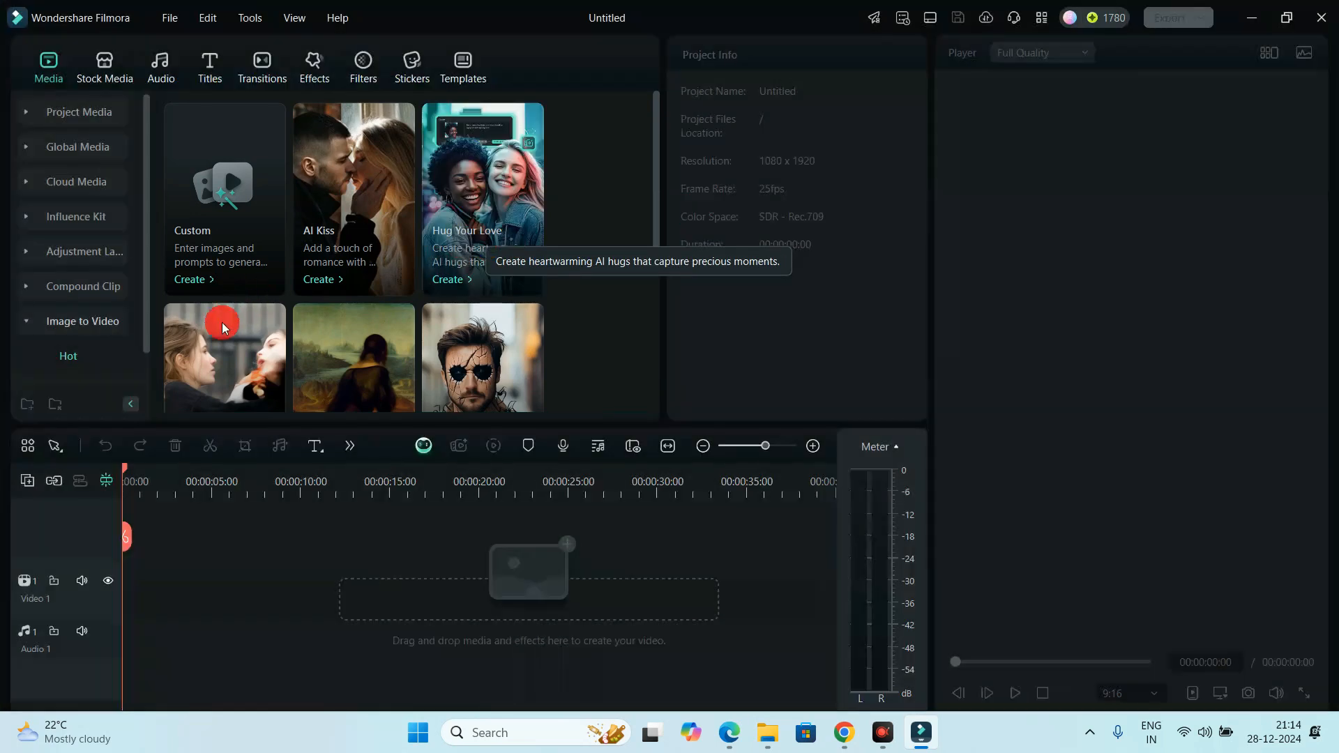
left_click_drag(656, 179, 661, 262)
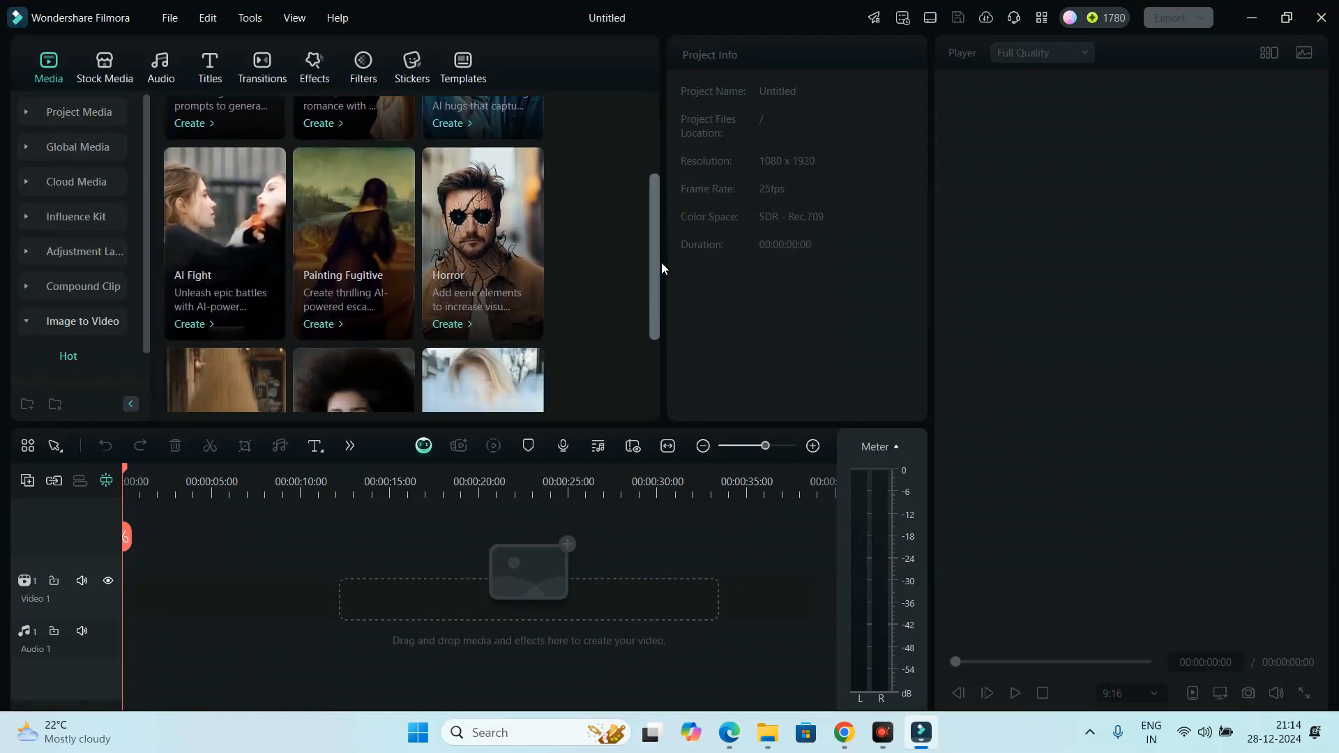
left_click(203, 256)
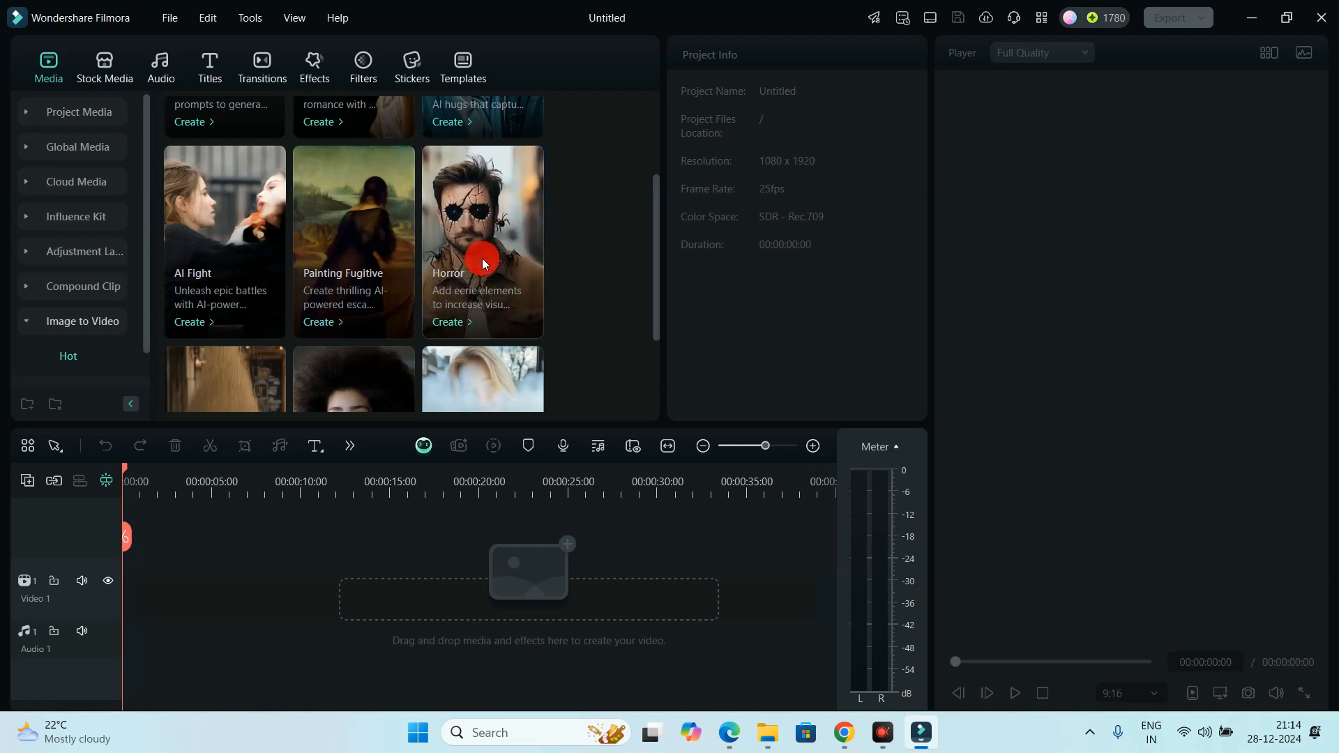
left_click_drag(651, 231, 651, 311)
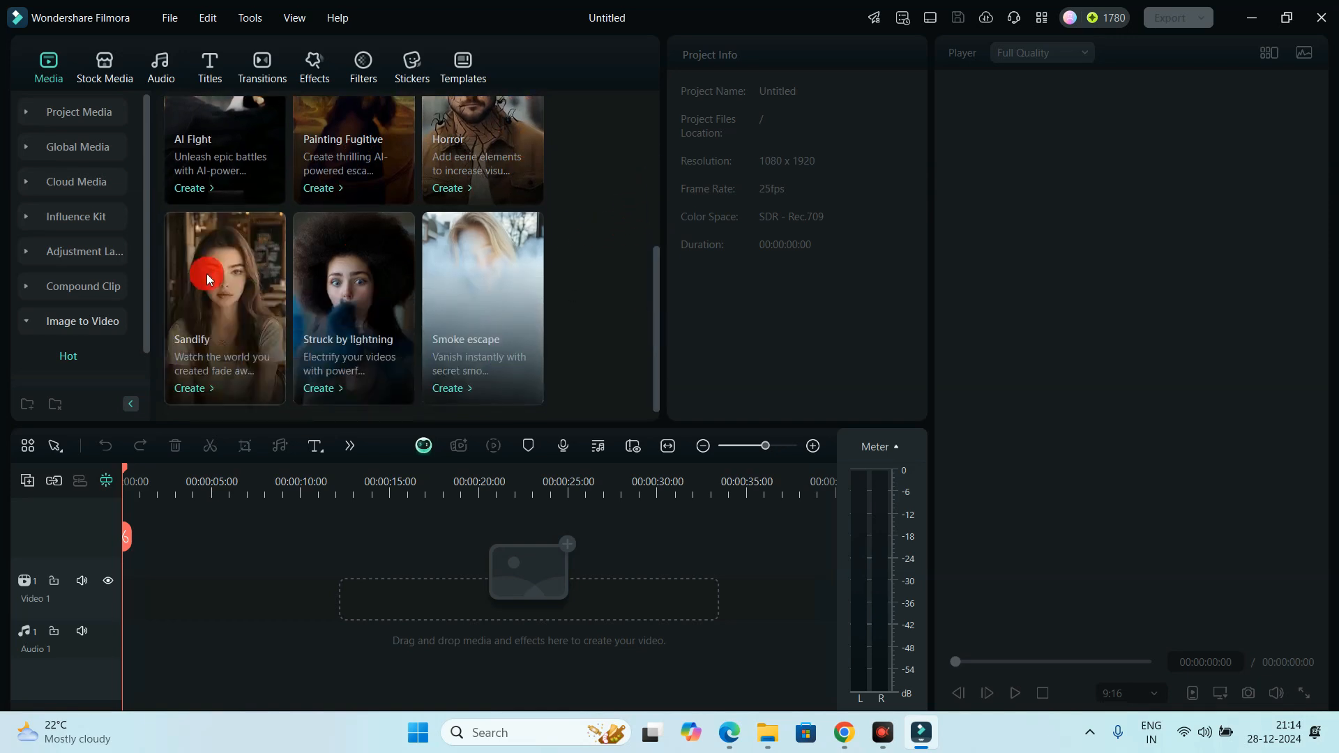